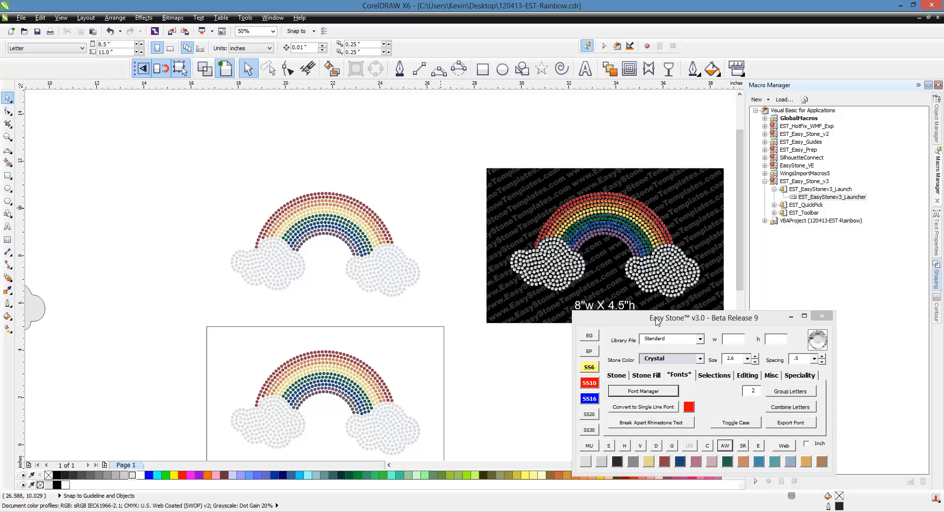
# Draw a 3-point curve about 1.6 in wide and 2 in high along the outer red stones, starting at the arch's left end.
pyautogui.click(613, 319)
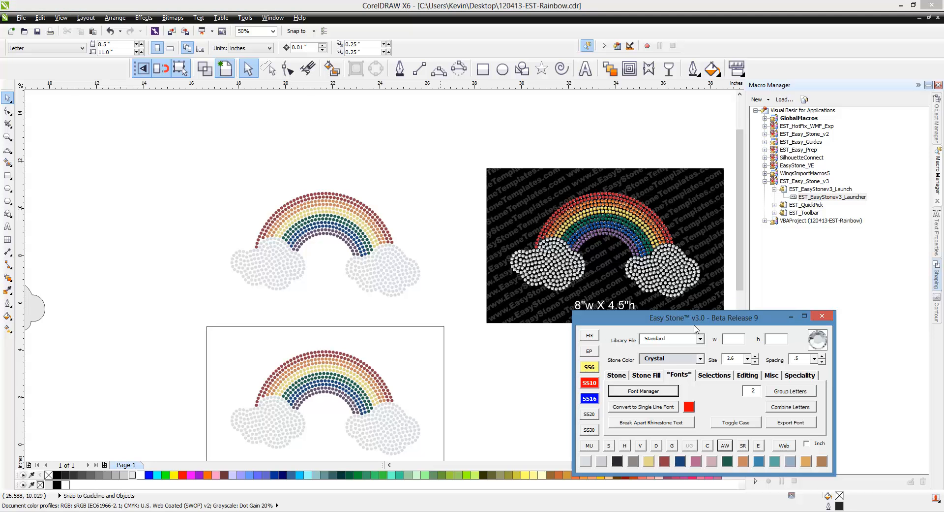
pyautogui.click(433, 187)
pyautogui.scroll(2, 362, 189)
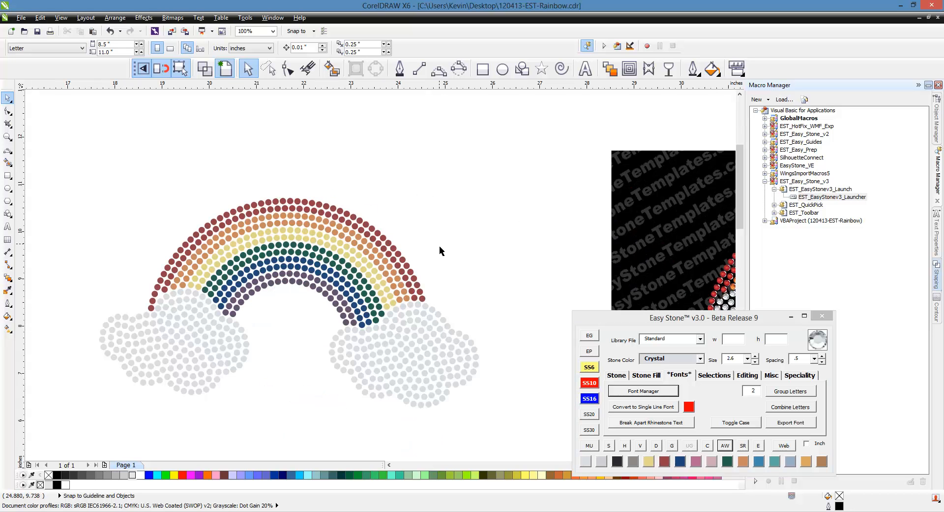
pyautogui.click(439, 69)
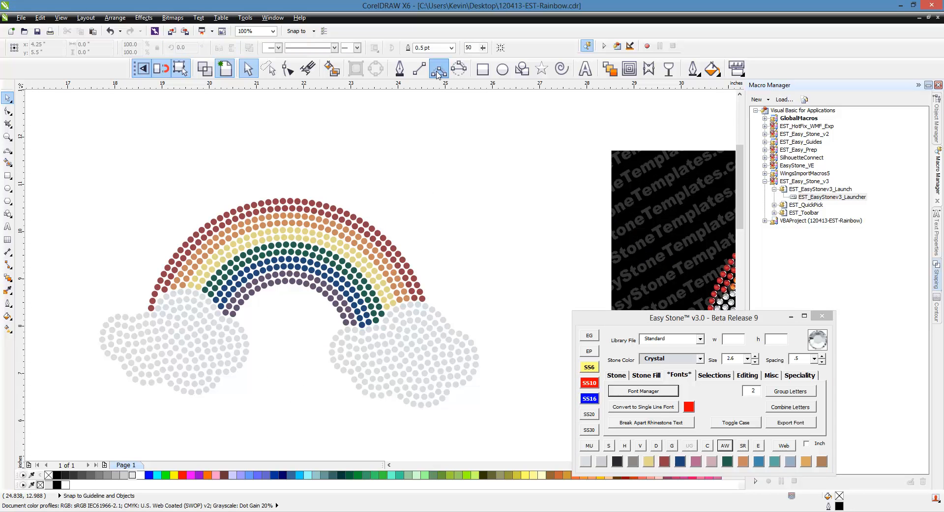
pyautogui.scroll(2, 201, 250)
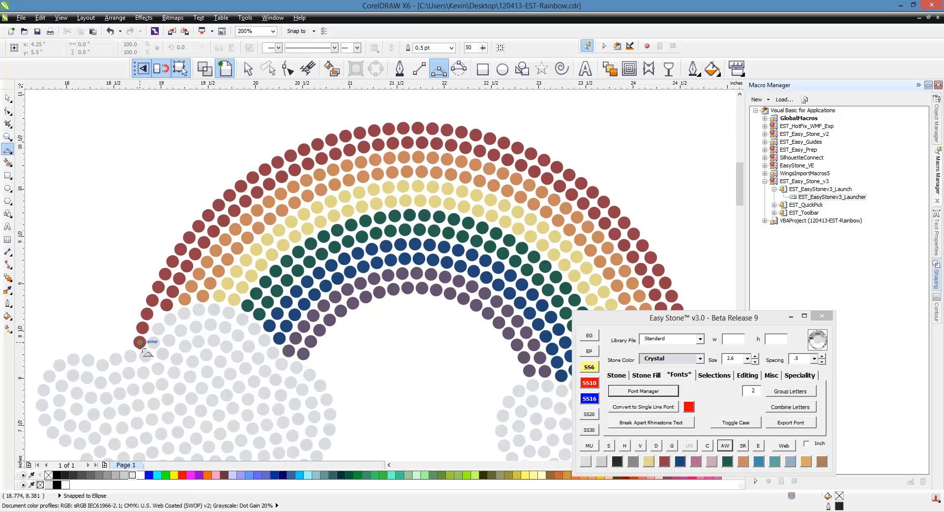
pyautogui.click(140, 341)
pyautogui.moveTo(269, 183); pyautogui.dragTo(291, 155)
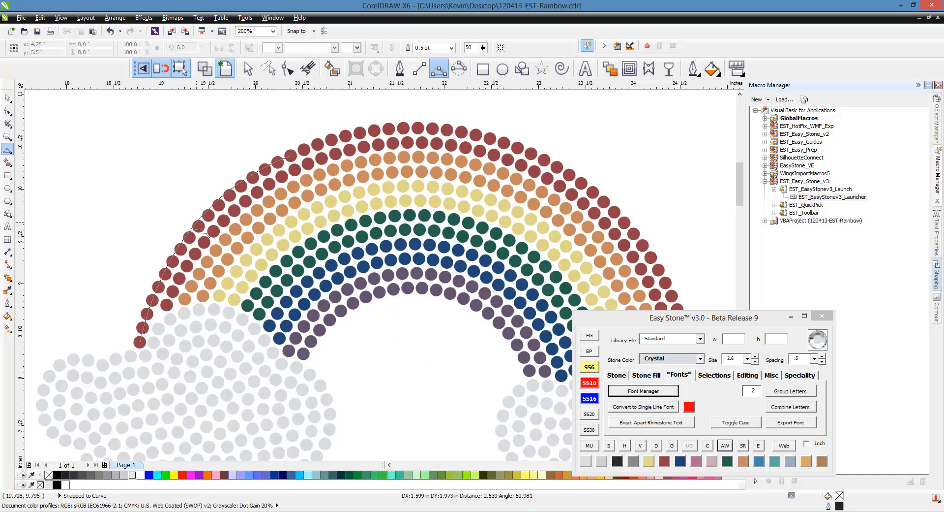
pyautogui.click(191, 239)
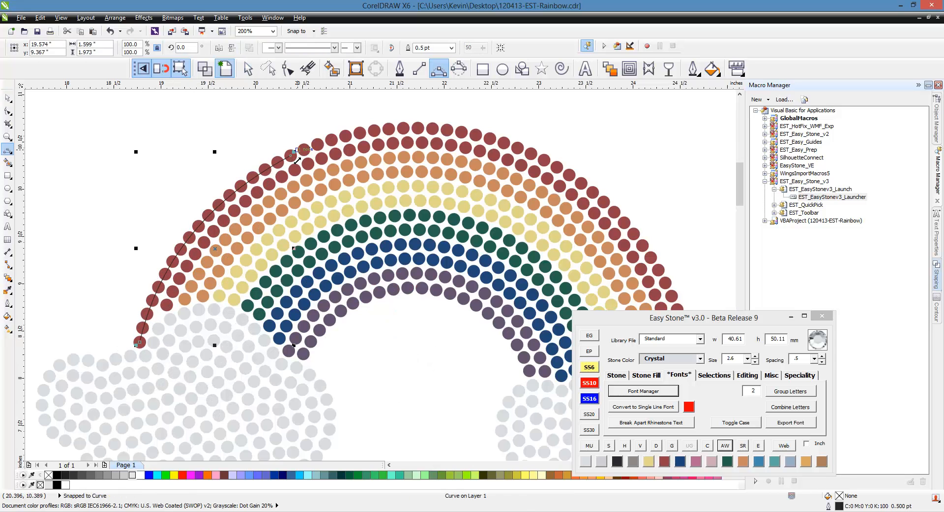
# Extend the curve along the outer red stones over the top to the arch's right end, about 146 mm wide overall, and deselect it.
pyautogui.moveTo(293, 157); pyautogui.dragTo(570, 174)
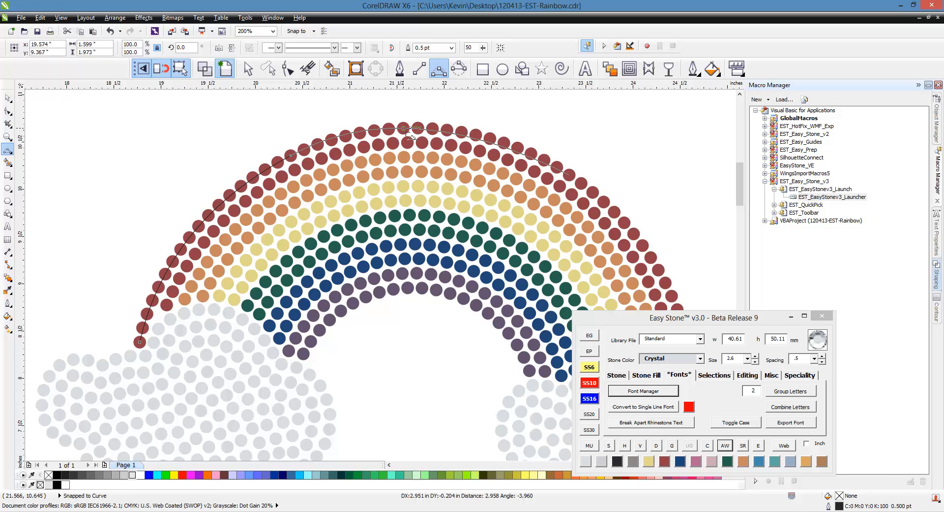
pyautogui.click(433, 128)
pyautogui.scroll(-2, 173, 130)
pyautogui.scroll(2, 374, 155)
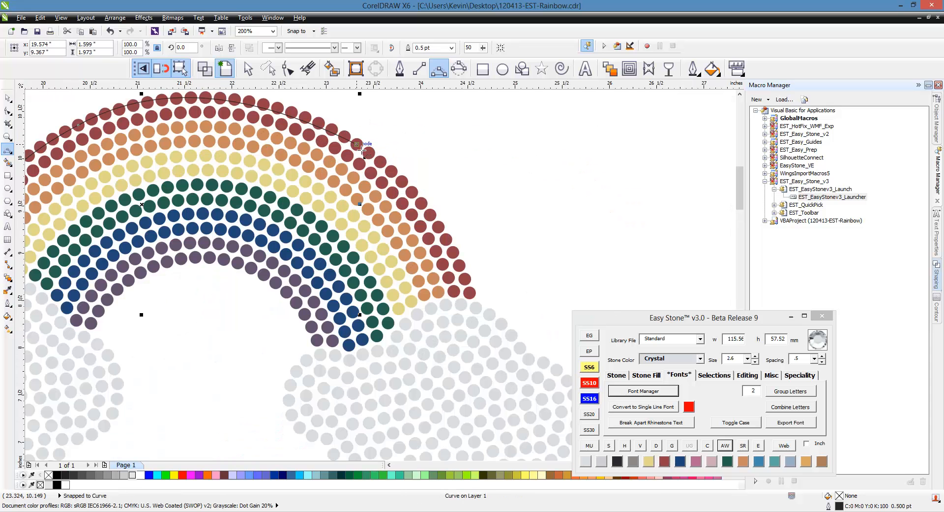
pyautogui.moveTo(362, 150); pyautogui.dragTo(475, 299)
pyautogui.click(434, 217)
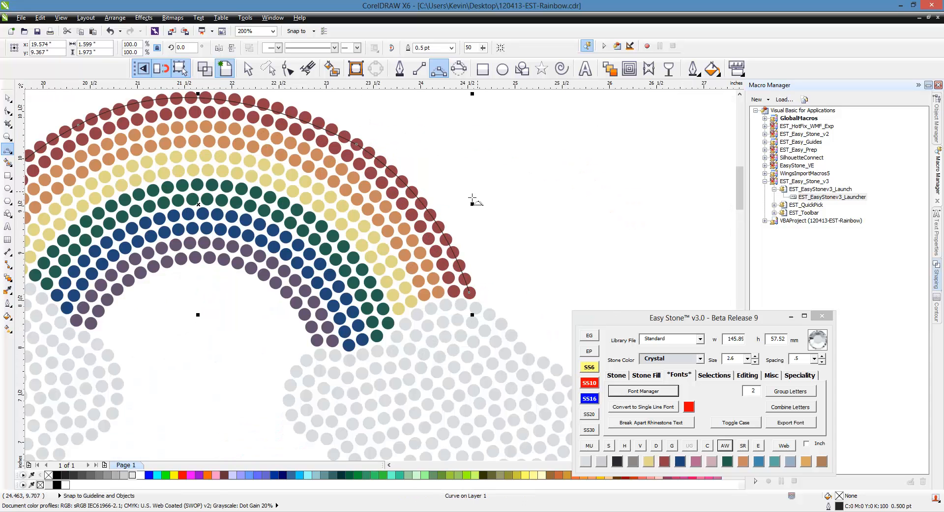
pyautogui.scroll(-2, 474, 275)
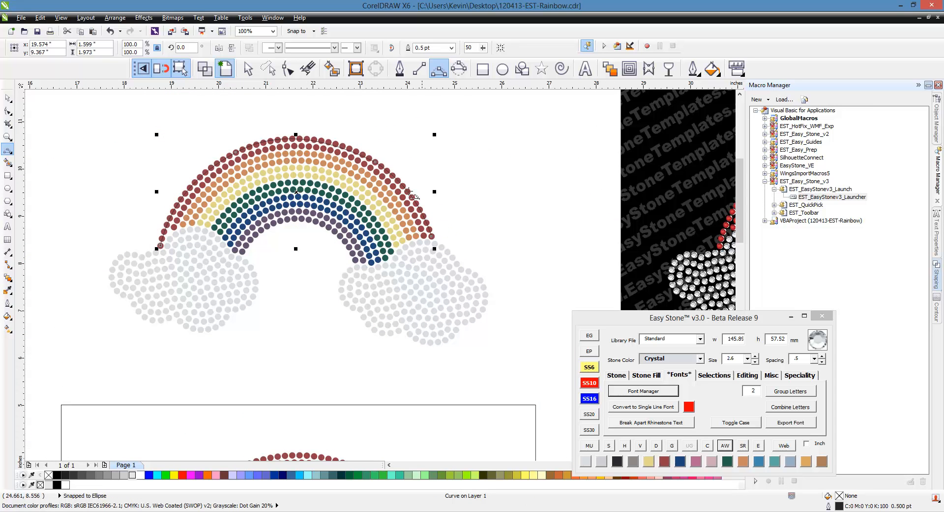
pyautogui.scroll(1, 360, 144)
pyautogui.scroll(1, 366, 154)
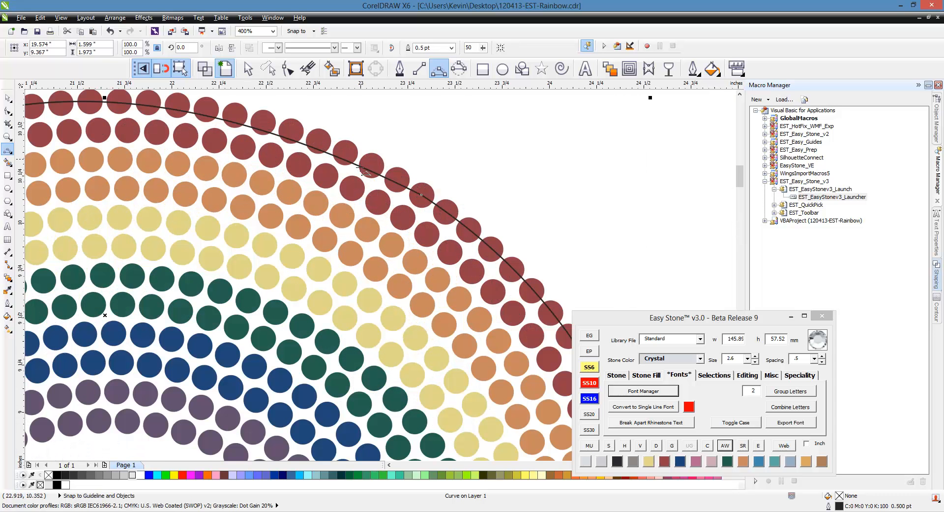
pyautogui.scroll(-1, 421, 180)
pyautogui.scroll(-1, 509, 205)
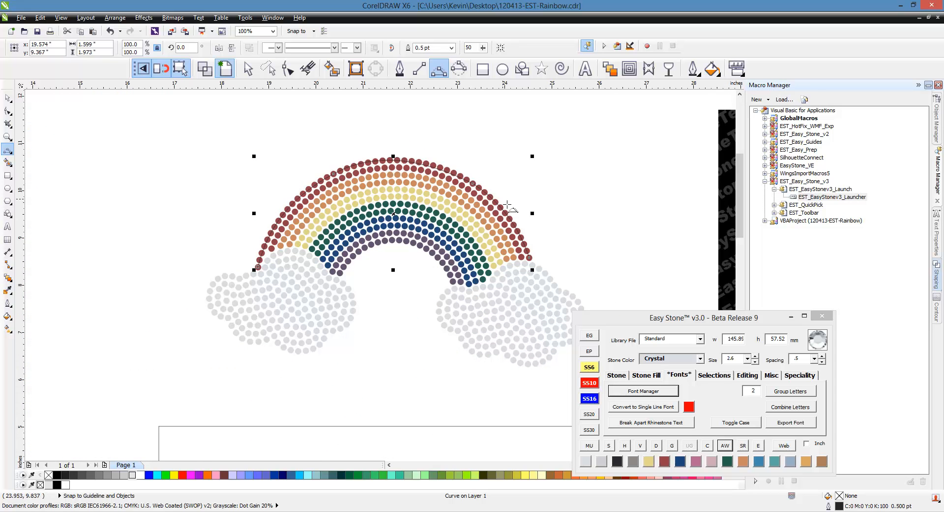
pyautogui.click(8, 98)
pyautogui.click(129, 128)
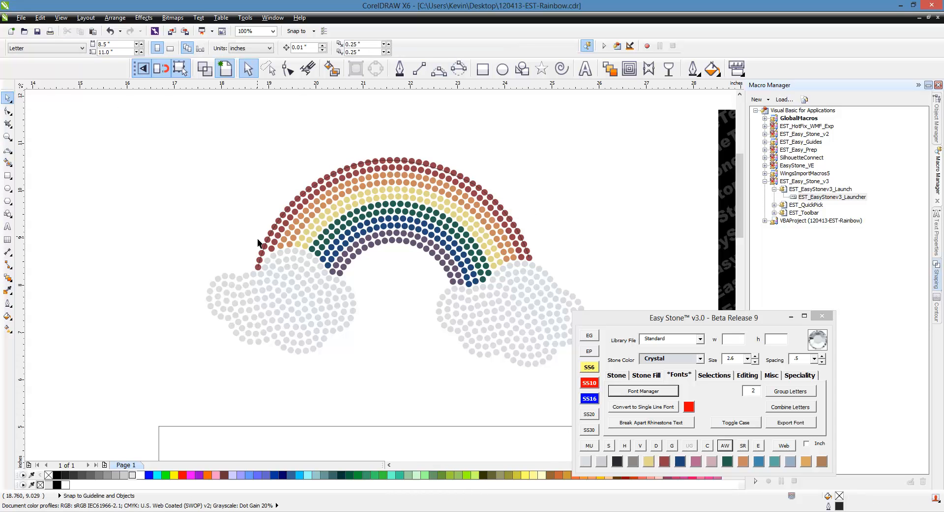
# Add the artistic text "It's My Birthday" and place it above and to the left of the rainbow.
pyautogui.scroll(-1, 258, 239)
pyautogui.scroll(1, 337, 171)
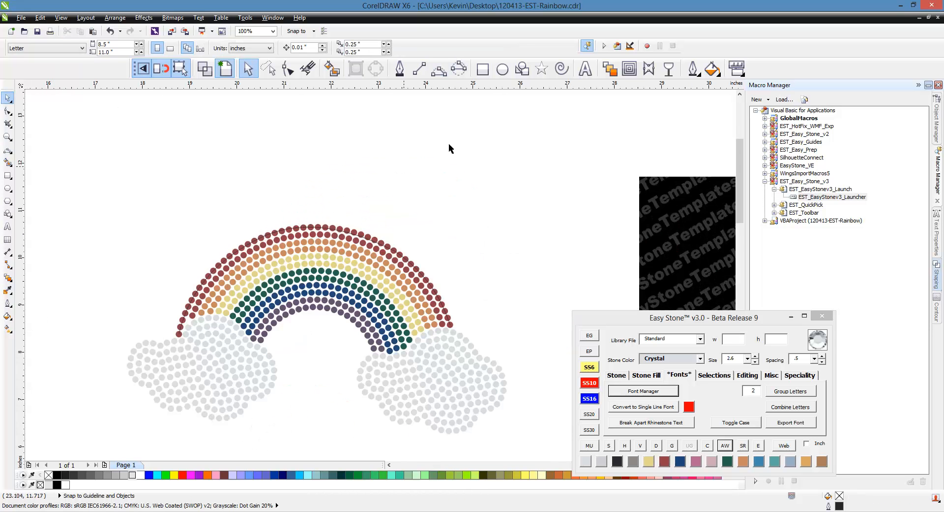
pyautogui.click(586, 68)
pyautogui.click(396, 149)
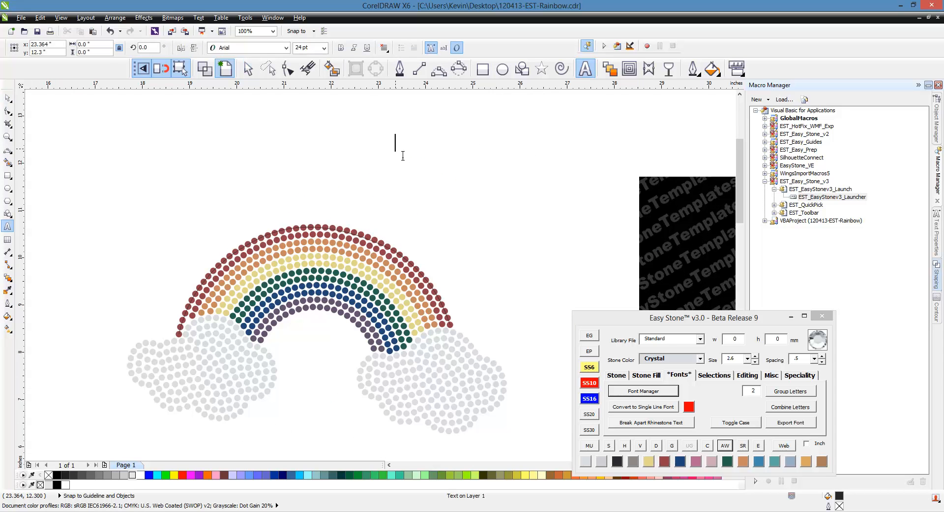
pyautogui.write("It's ")
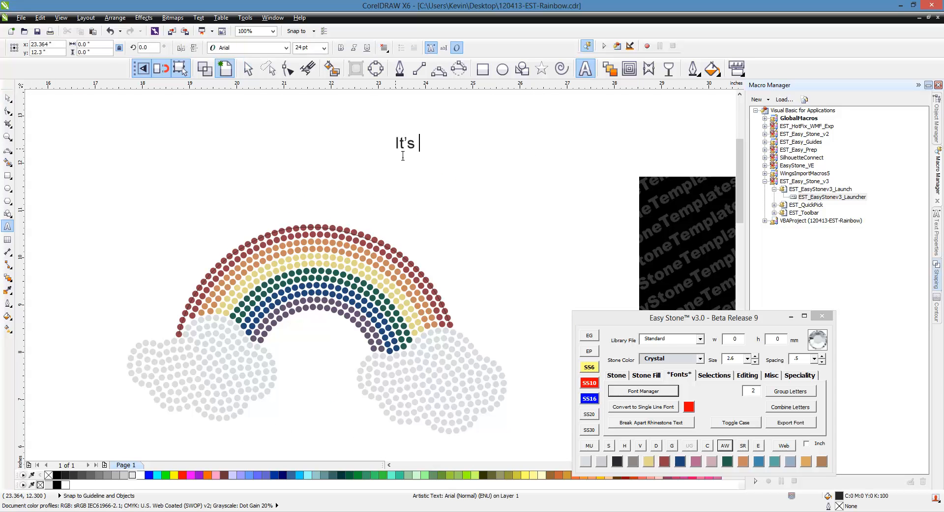
pyautogui.write('My Birthday')
pyautogui.press('Escape')
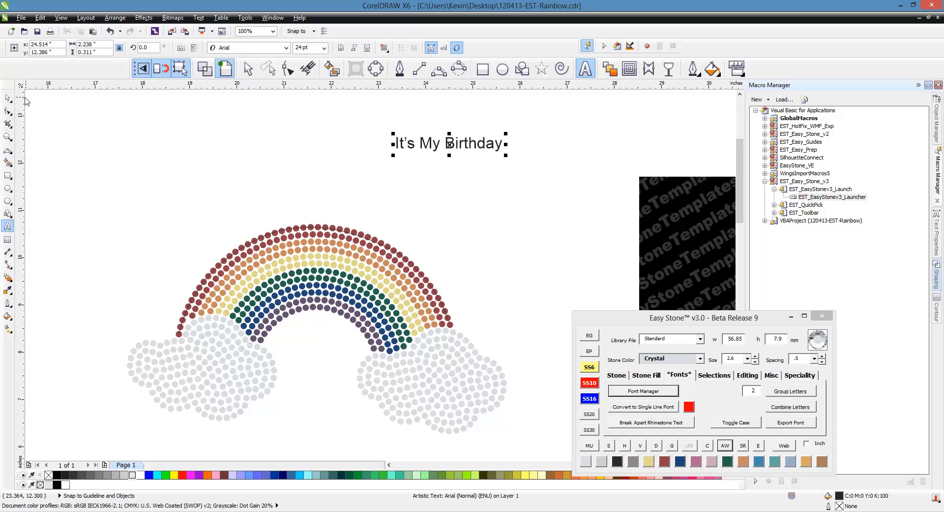
pyautogui.click(8, 98)
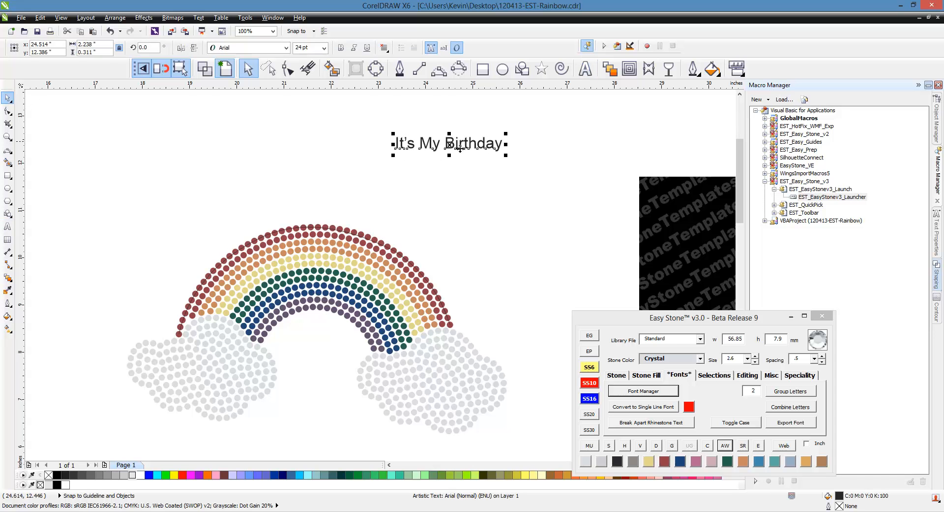
pyautogui.moveTo(459, 147); pyautogui.dragTo(146, 159)
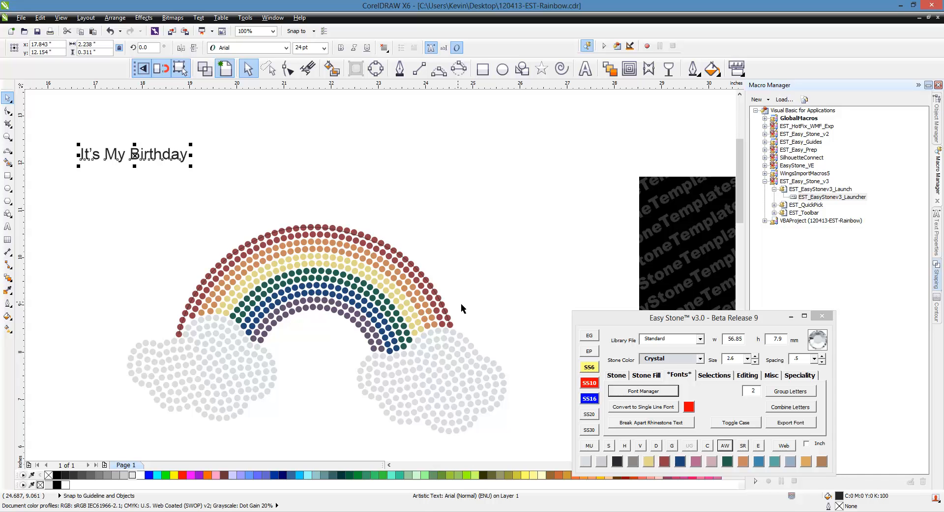
# Apply the rhinestone font EST - Boyz R Gross to the birthday text with the Easy Stone Font Manager.
pyautogui.click(649, 392)
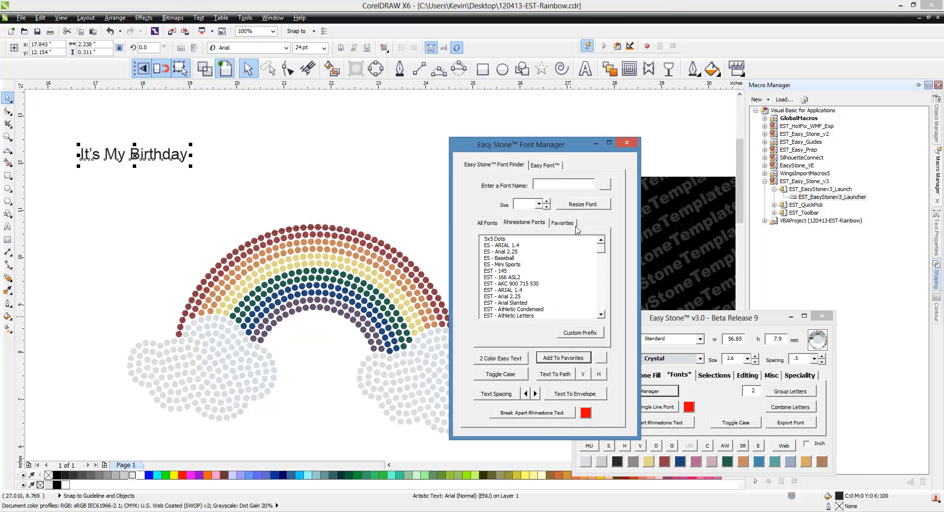
pyautogui.moveTo(623, 149); pyautogui.dragTo(638, 144)
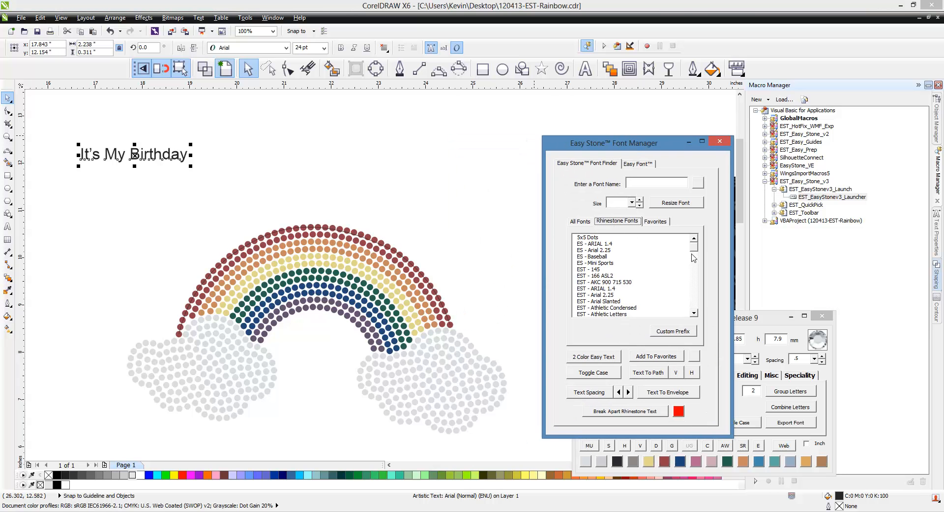
pyautogui.moveTo(694, 249); pyautogui.dragTo(695, 261)
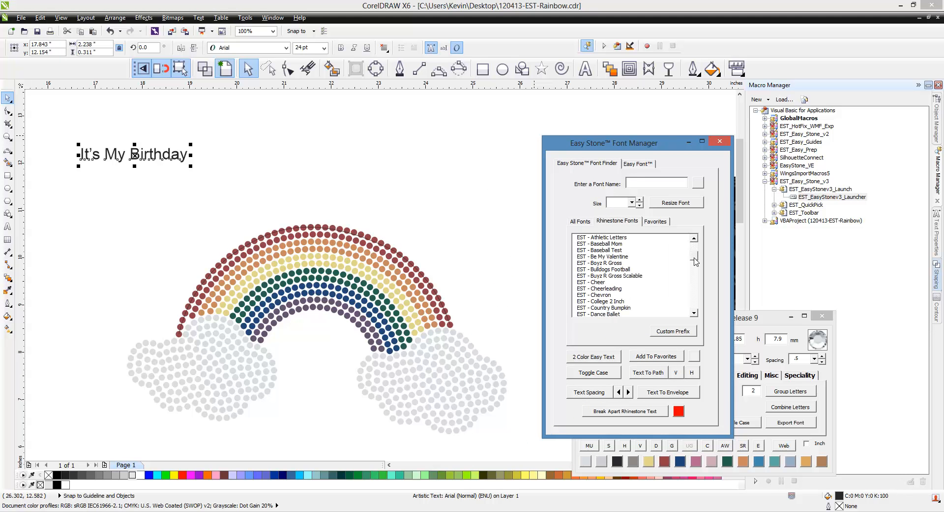
pyautogui.click(602, 264)
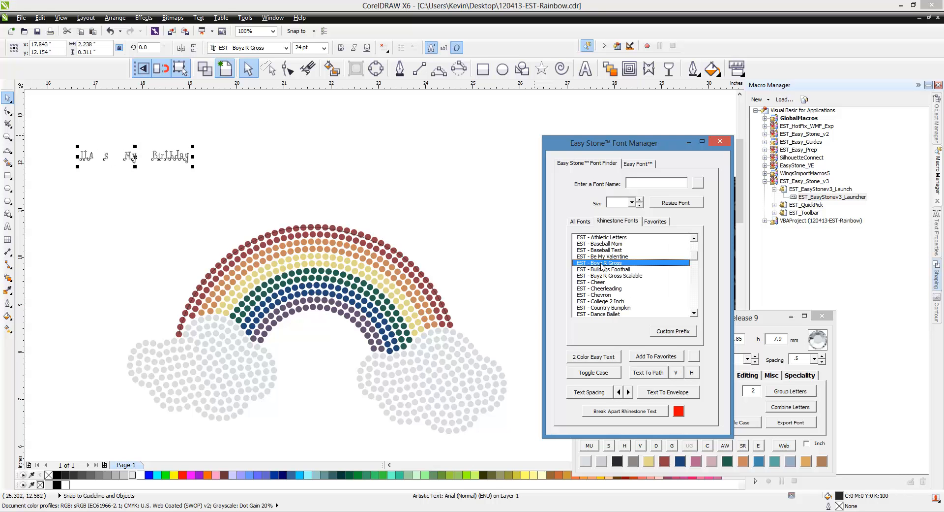
# Delete the stray apostrophe character between "It" and "s" so the text reads "Its My Birthday".
pyautogui.click(147, 189)
pyautogui.scroll(2, 76, 150)
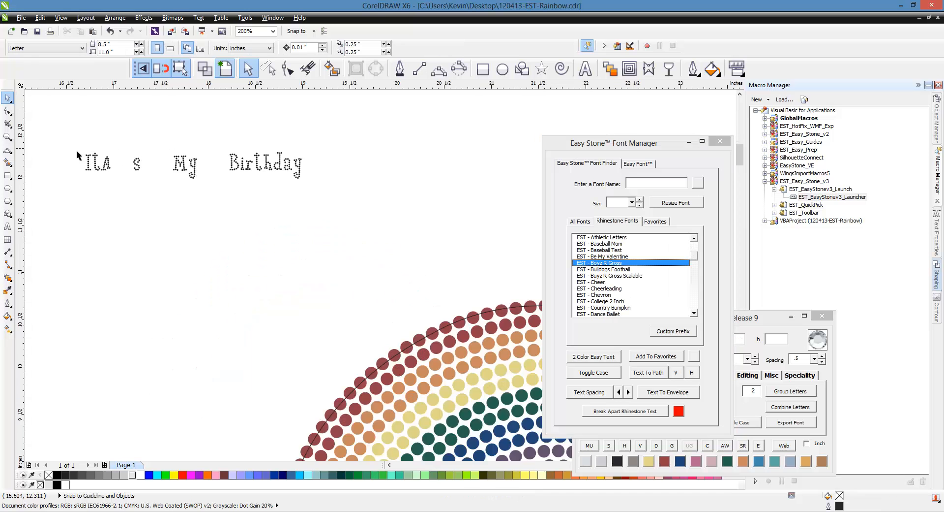
pyautogui.scroll(-1, 236, 192)
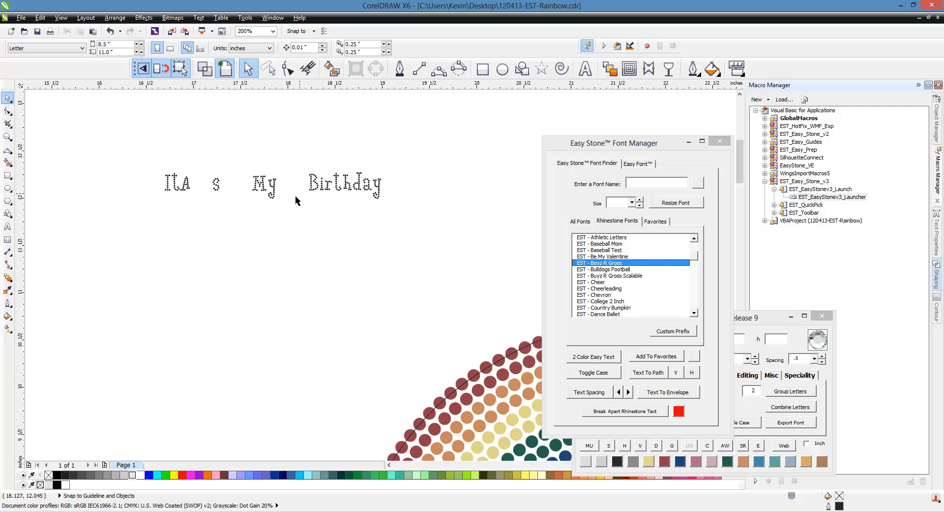
pyautogui.click(188, 190)
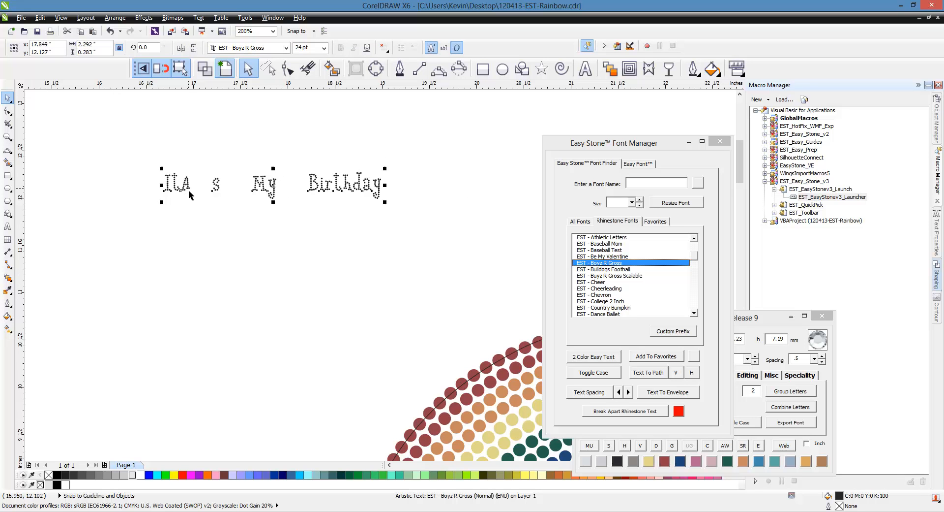
pyautogui.doubleClick(196, 195)
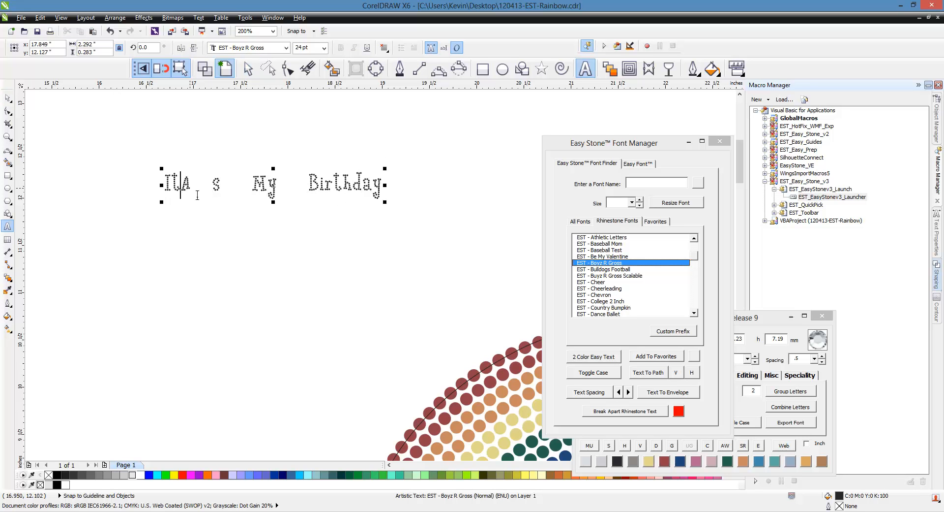
pyautogui.press('Delete')
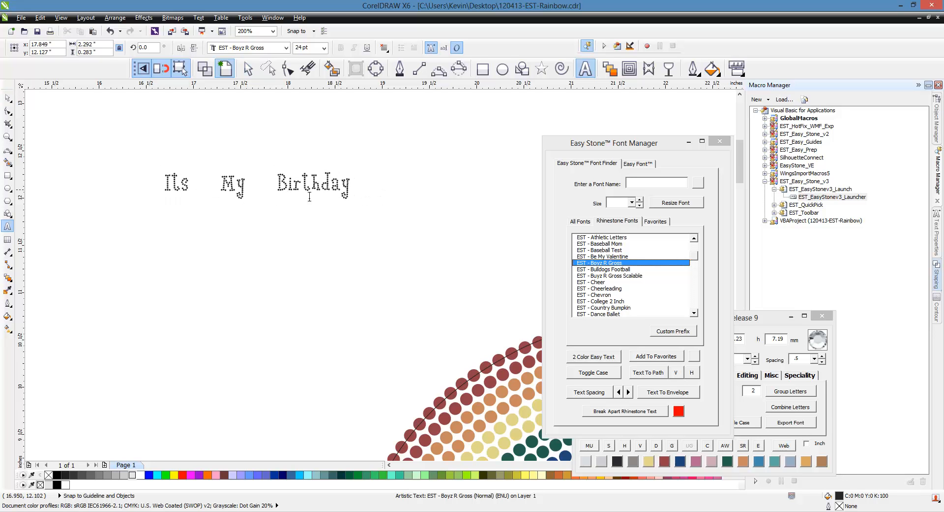
pyautogui.click(8, 98)
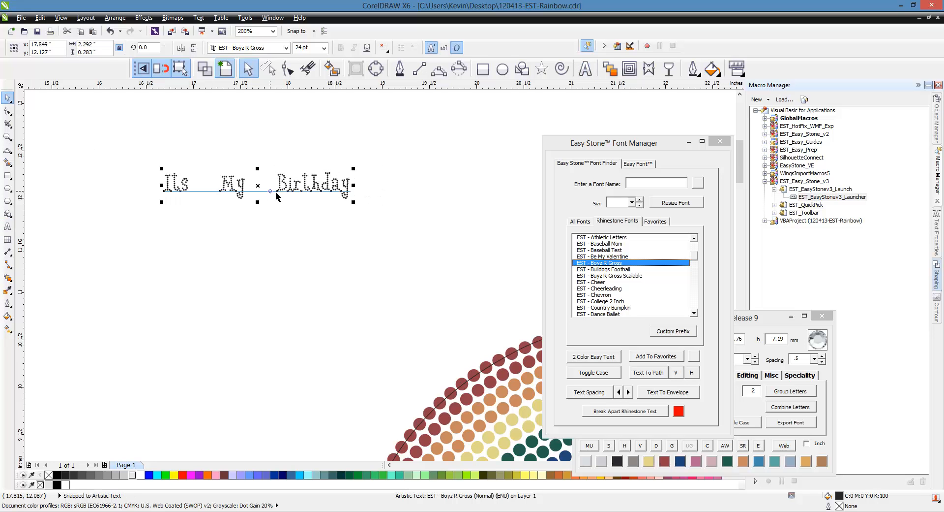
# Tighten the text spacing of "Its My Birthday" until the line is about 1.46 in wide.
pyautogui.click(598, 395)
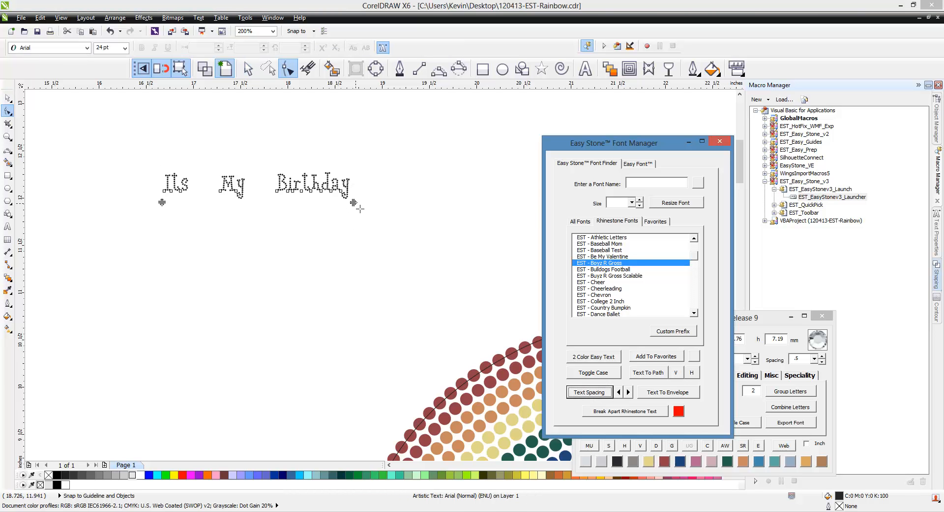
pyautogui.moveTo(360, 209); pyautogui.dragTo(311, 230)
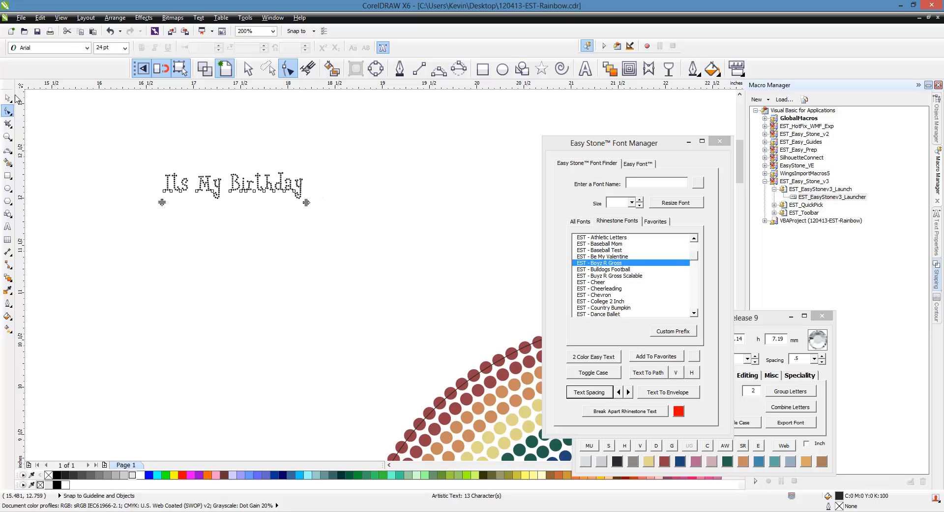
pyautogui.click(8, 99)
pyautogui.click(170, 183)
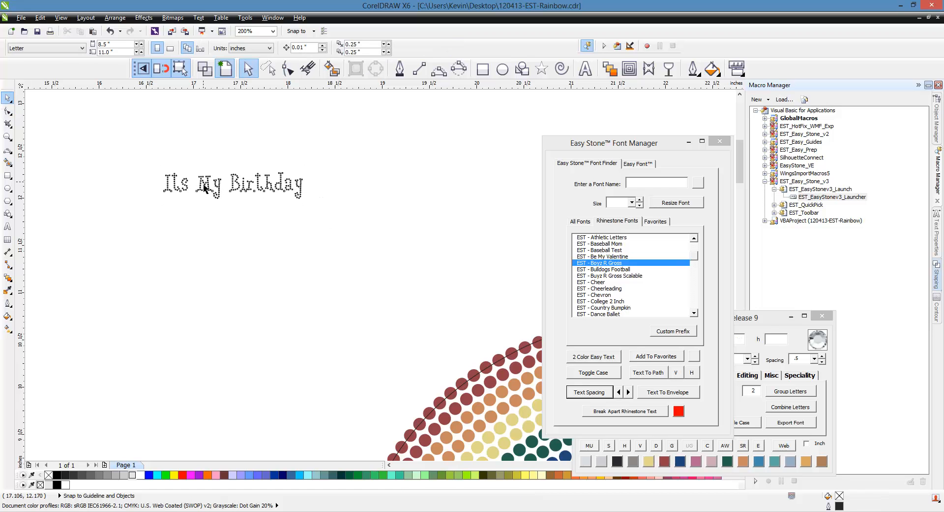
# Resize the "Its My Birthday" rhinestone text to stone size 3.4 with the Font Manager.
pyautogui.scroll(-1, 181, 182)
pyautogui.moveTo(586, 143); pyautogui.dragTo(629, 142)
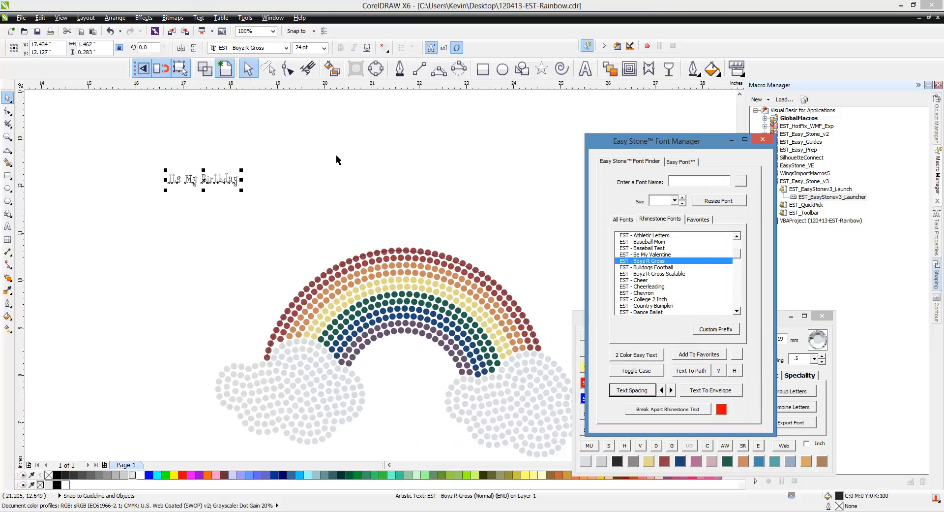
pyautogui.click(276, 210)
pyautogui.click(223, 183)
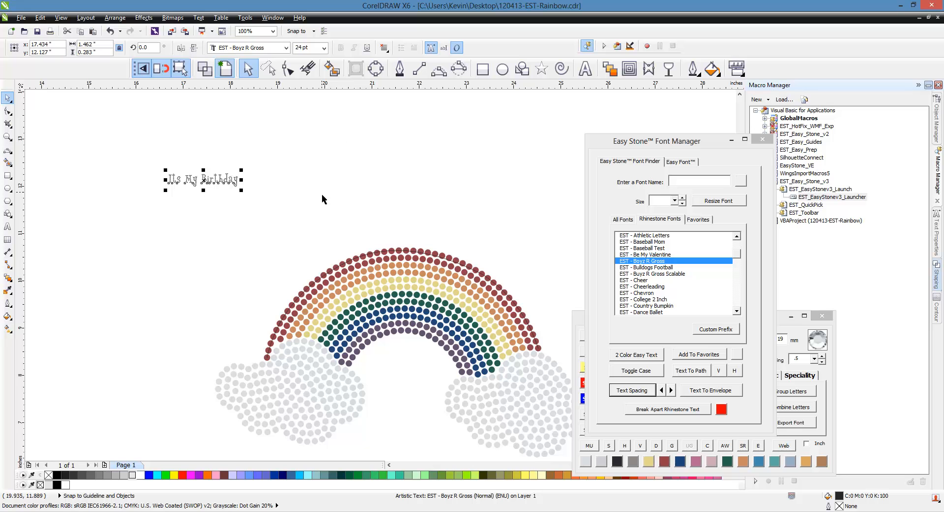
pyautogui.click(675, 200)
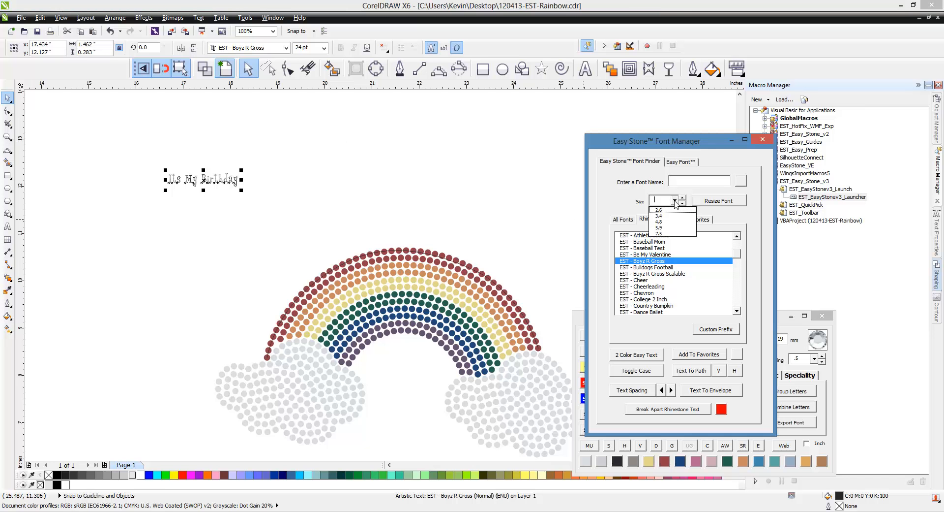
pyautogui.click(662, 216)
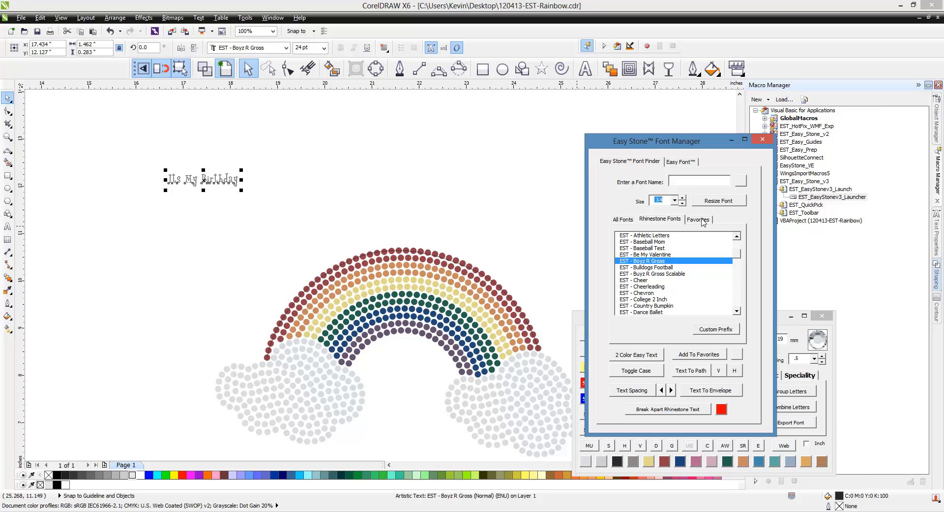
pyautogui.click(719, 201)
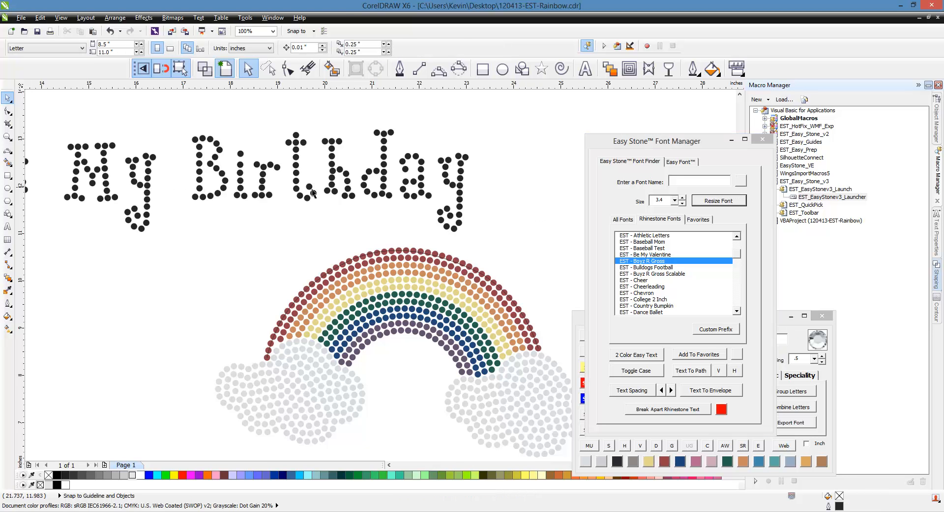
# Examine the resized lettering's stones up close and compare the text's overall size with the rainbow.
pyautogui.scroll(-2, 268, 195)
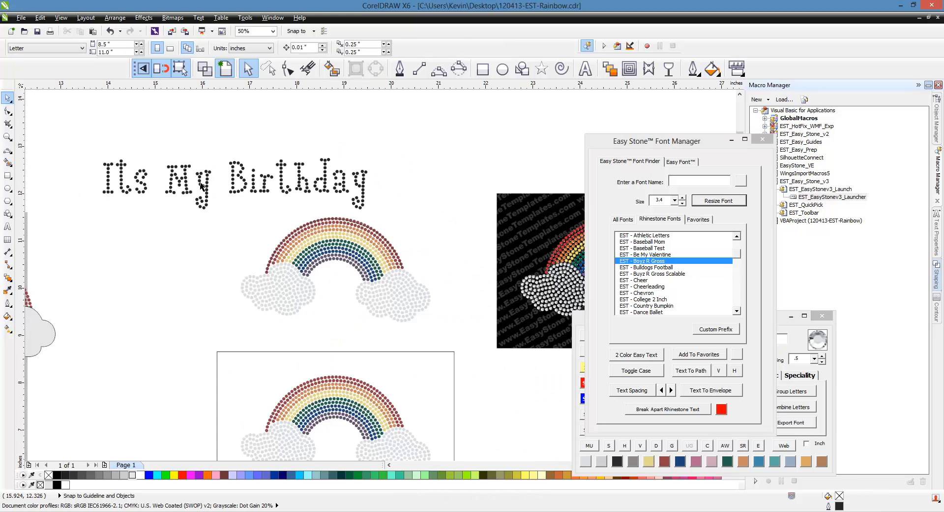
pyautogui.scroll(6, 214, 177)
pyautogui.click(250, 177)
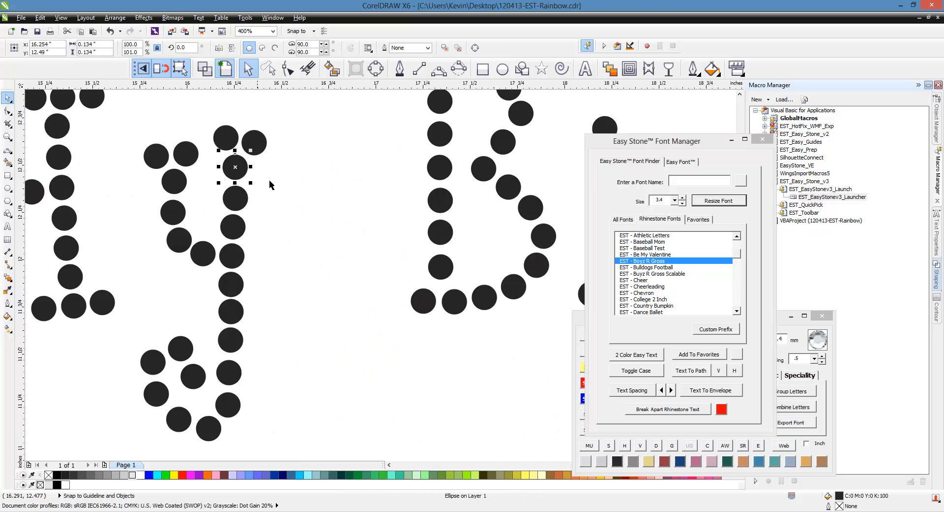
pyautogui.scroll(-2, 269, 181)
pyautogui.moveTo(453, 190); pyautogui.dragTo(772, 194)
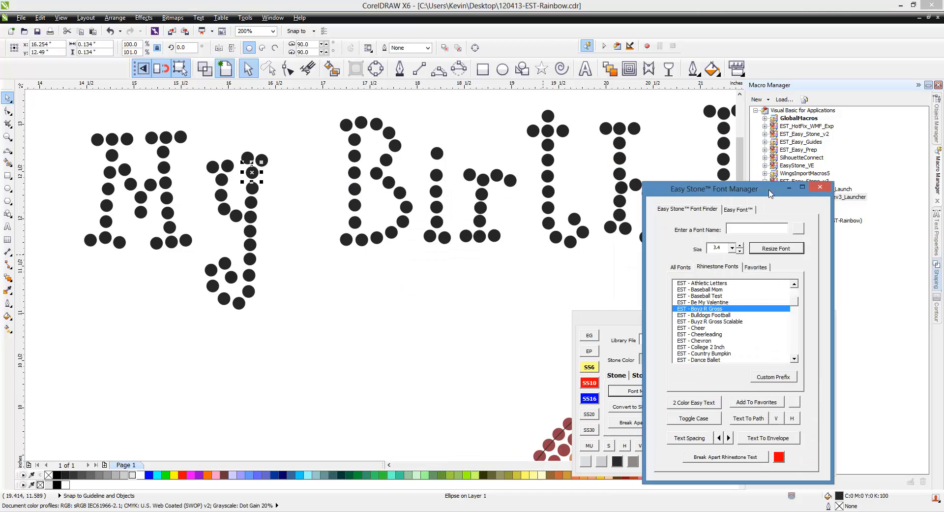
pyautogui.click(429, 315)
pyautogui.scroll(-2, 346, 252)
pyautogui.scroll(-1, 325, 262)
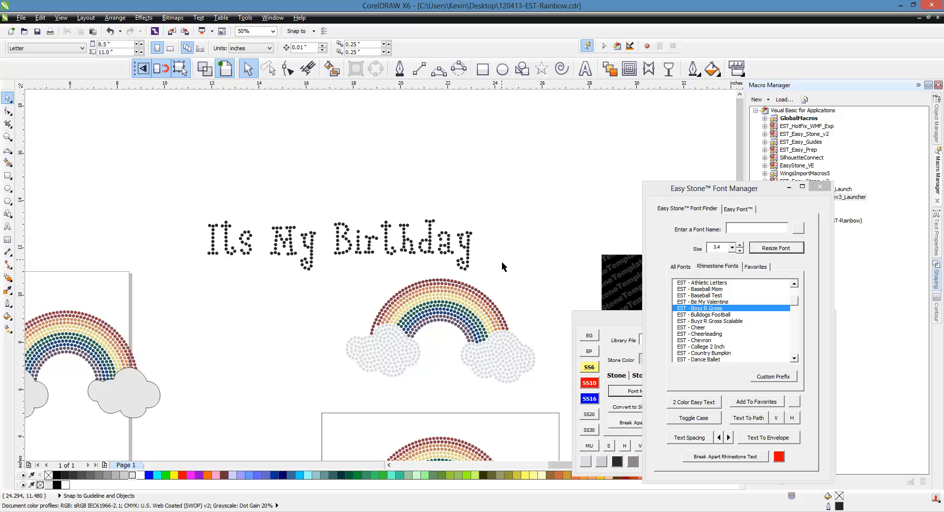
pyautogui.scroll(2, 429, 254)
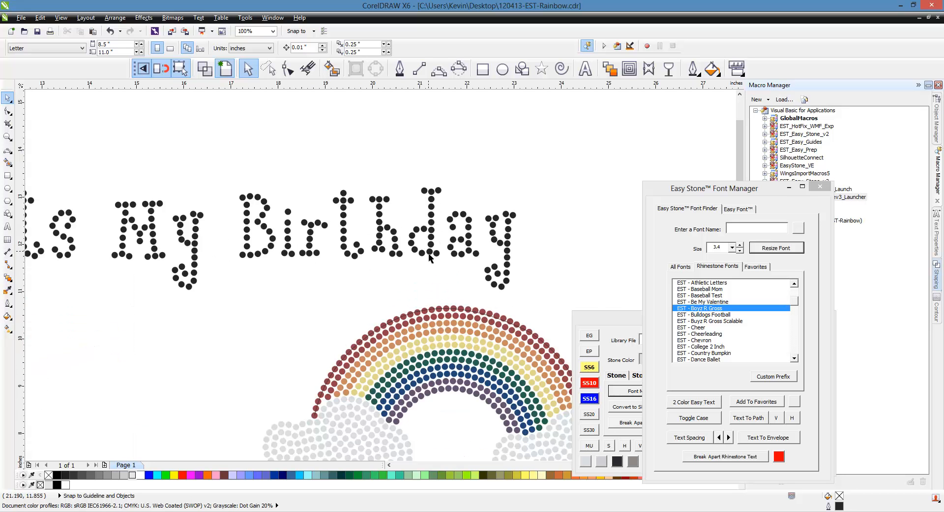
pyautogui.scroll(-2, 429, 254)
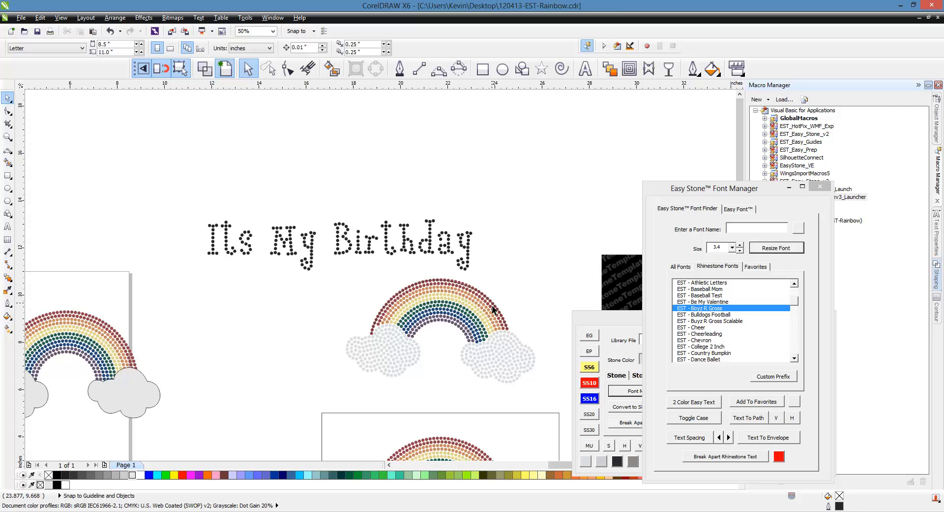
# Undo the 3.4 stone-size resize of the birthday text.
pyautogui.hotkey('ctrl', 'a')
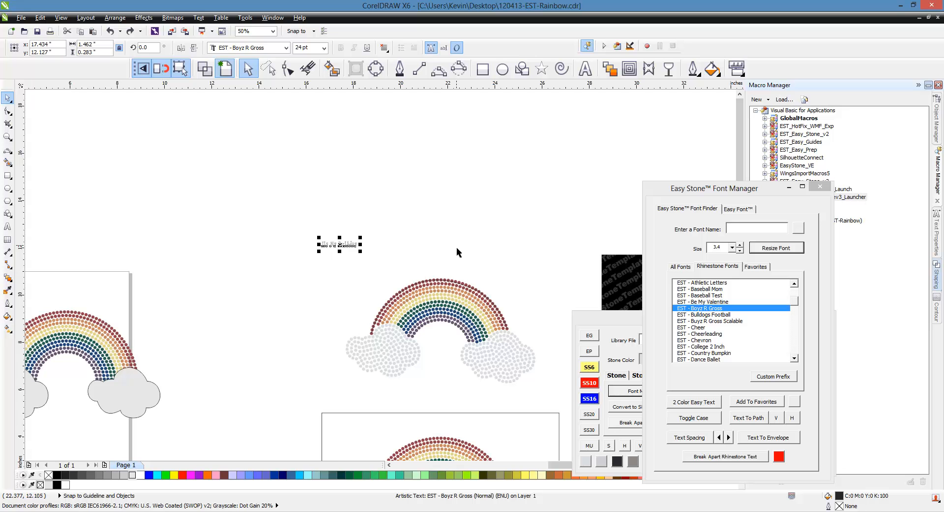
pyautogui.click(403, 259)
pyautogui.scroll(2, 474, 301)
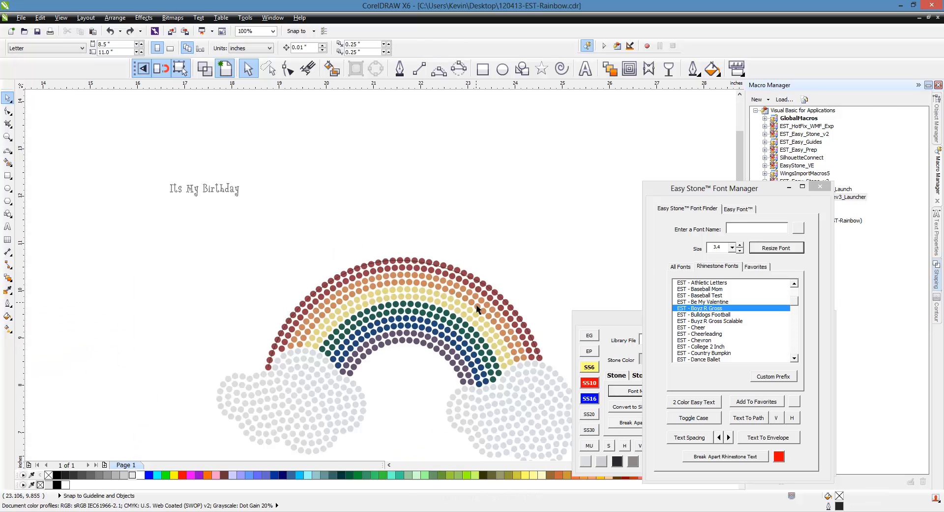
# Try resizing the birthday text to stone size 2.6, compare it with the rainbow, and undo the resize.
pyautogui.click(223, 195)
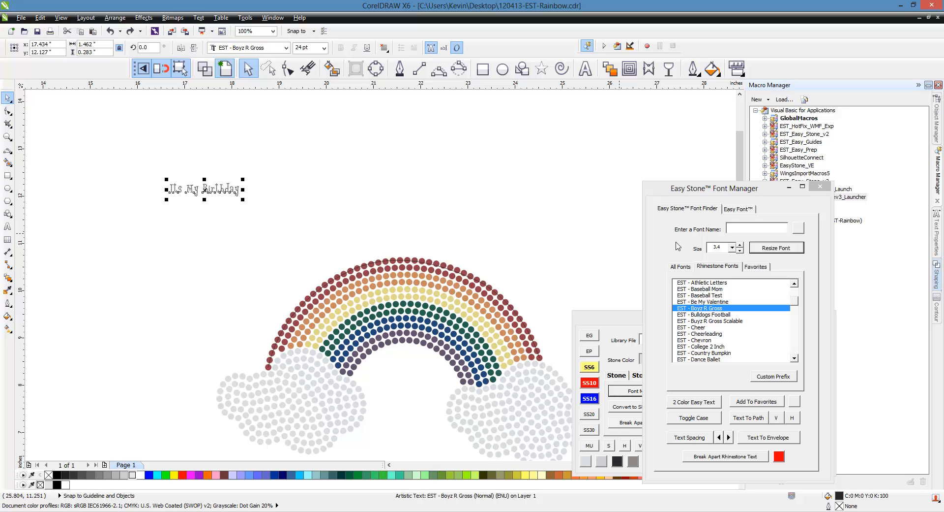
pyautogui.click(731, 249)
pyautogui.click(717, 256)
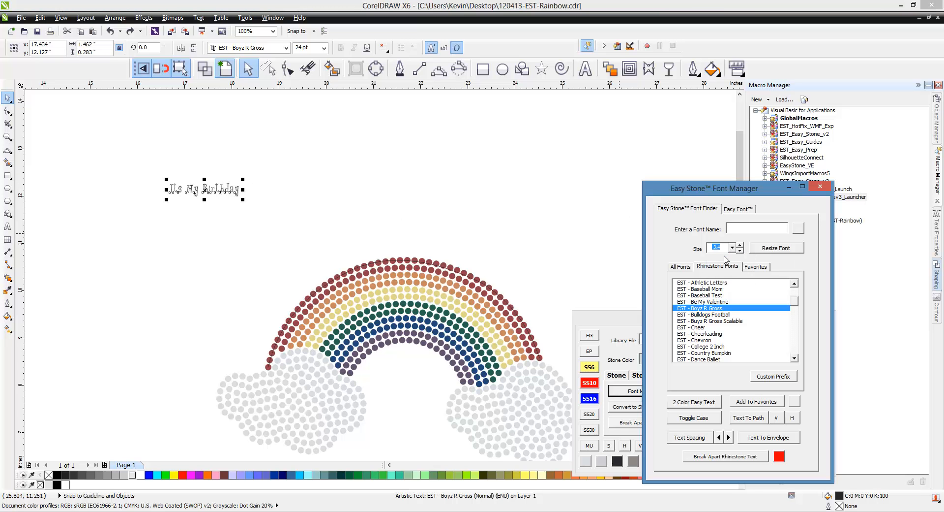
pyautogui.click(776, 247)
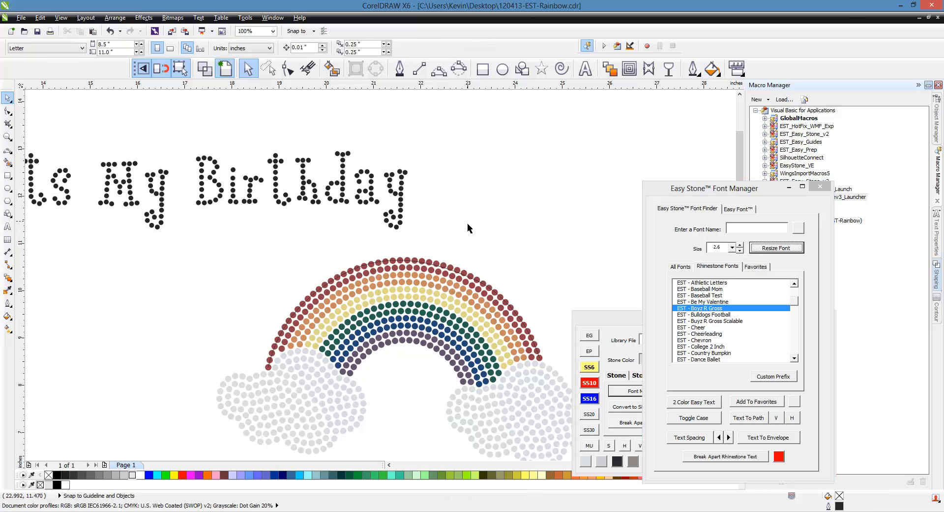
pyautogui.scroll(-1, 450, 227)
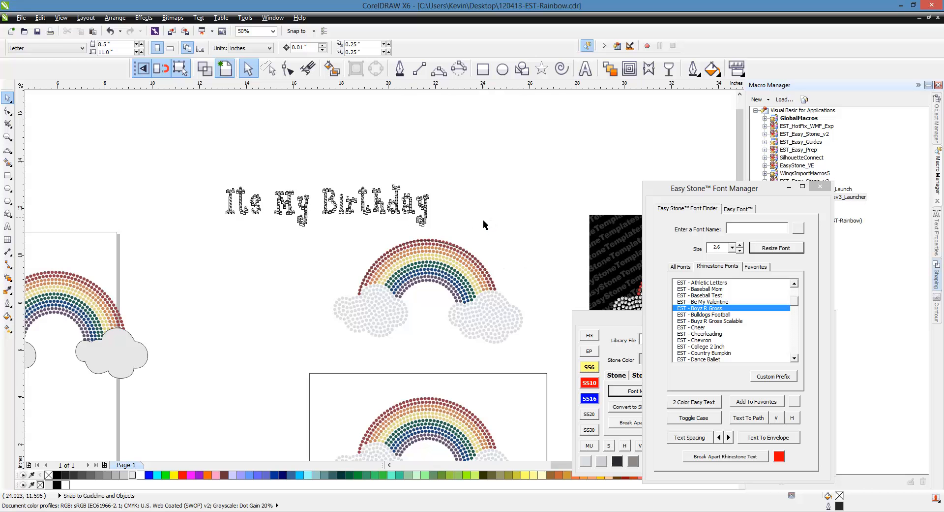
pyautogui.hotkey('ctrl', 'z')
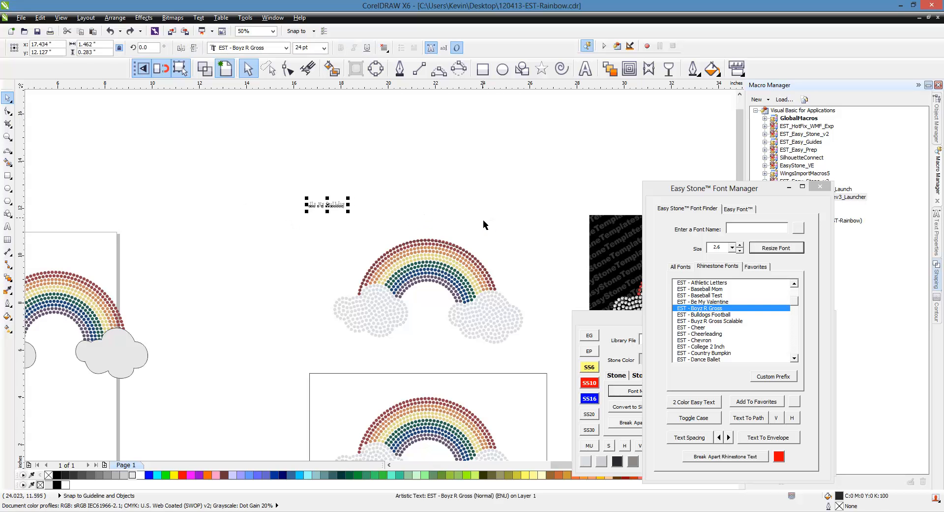
# Move the birthday text closer to the rainbow, just above the arch's upper-left part, at about X 20.12 in, Y 11.28 in.
pyautogui.click(483, 219)
pyautogui.scroll(1, 444, 220)
pyautogui.click(241, 204)
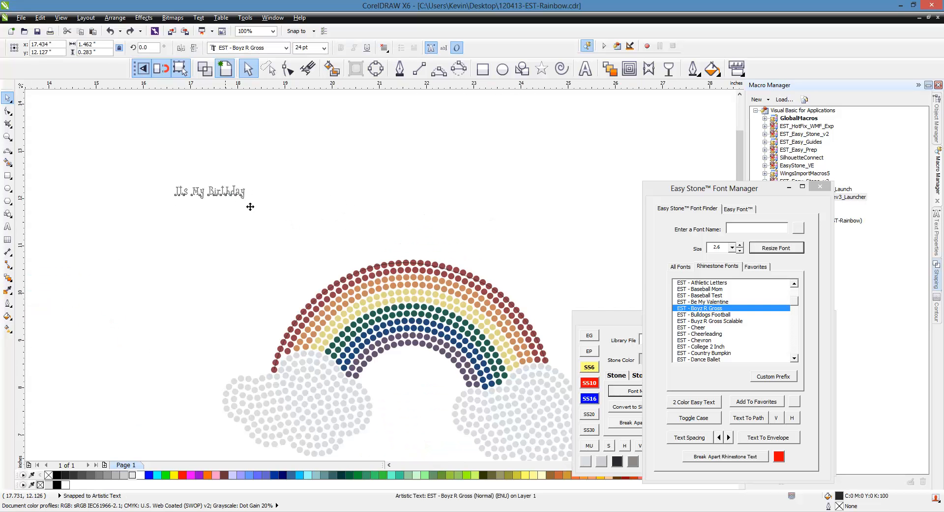
pyautogui.moveTo(241, 204); pyautogui.dragTo(359, 243)
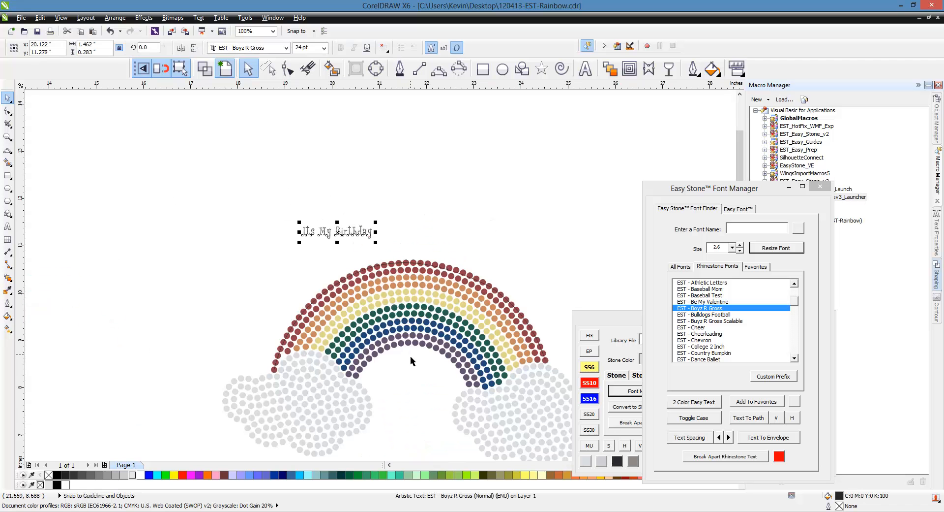
# Fit the birthday text to the curve along the rainbow's outer red arch with the Font Manager's Text To Path.
pyautogui.click(410, 355)
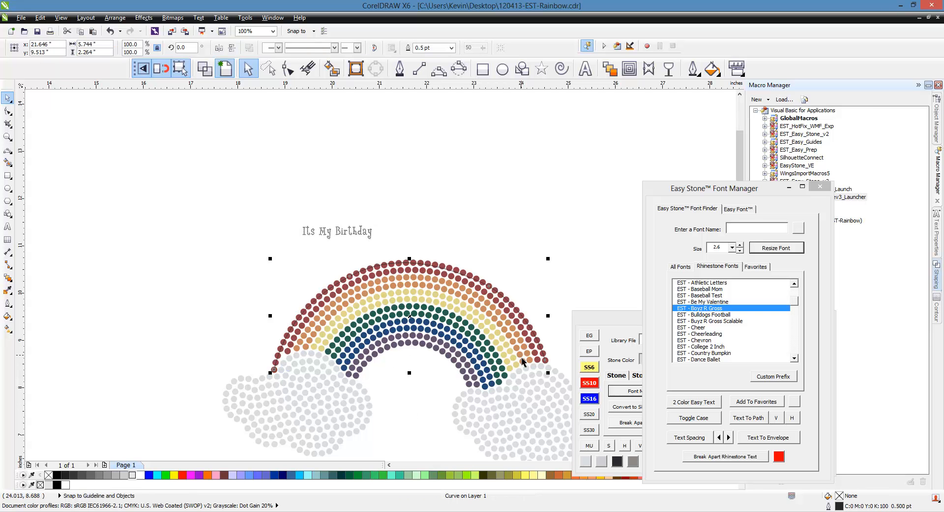
pyautogui.click(441, 357)
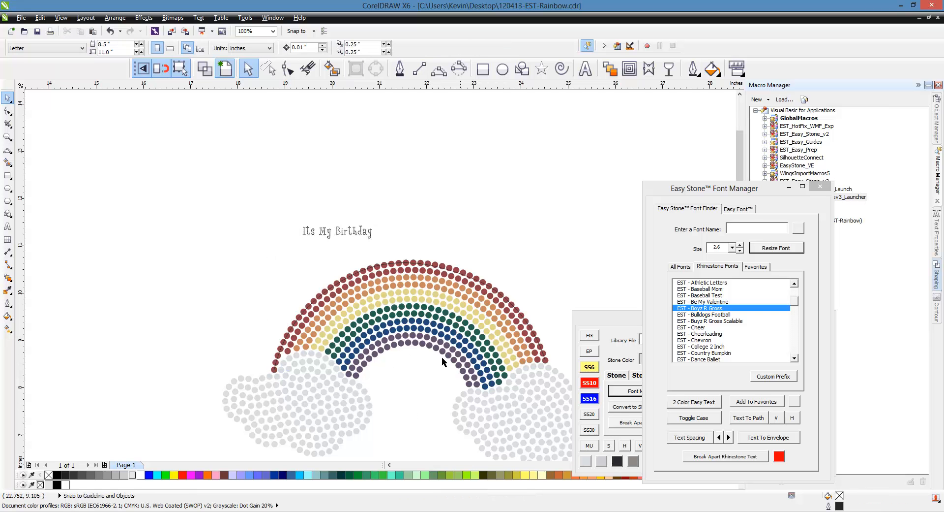
pyautogui.click(412, 354)
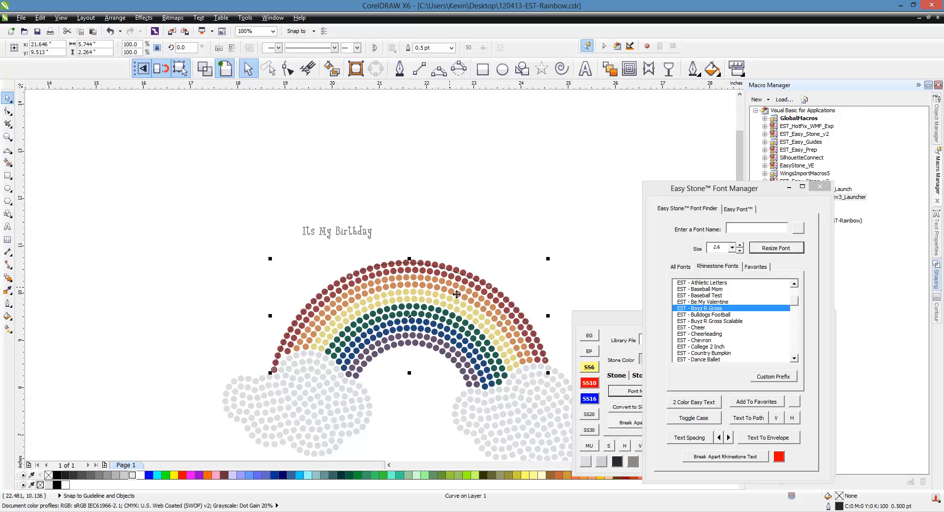
pyautogui.click(432, 243)
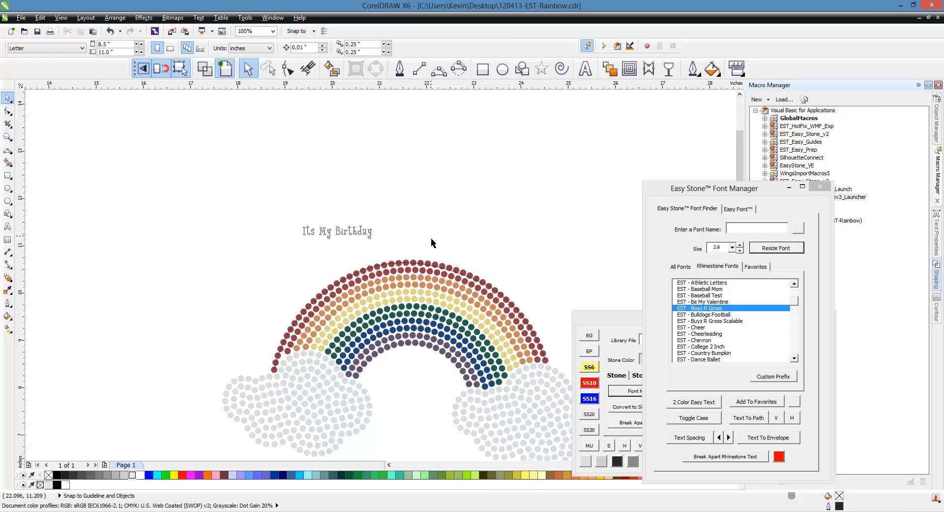
pyautogui.click(353, 239)
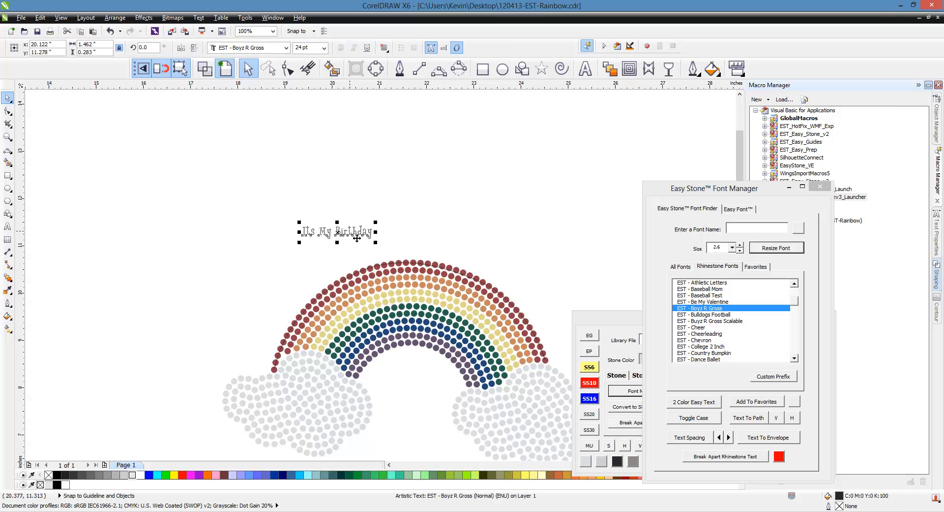
pyautogui.keyDown('shift'); pyautogui.click(409, 349); pyautogui.keyUp('shift')
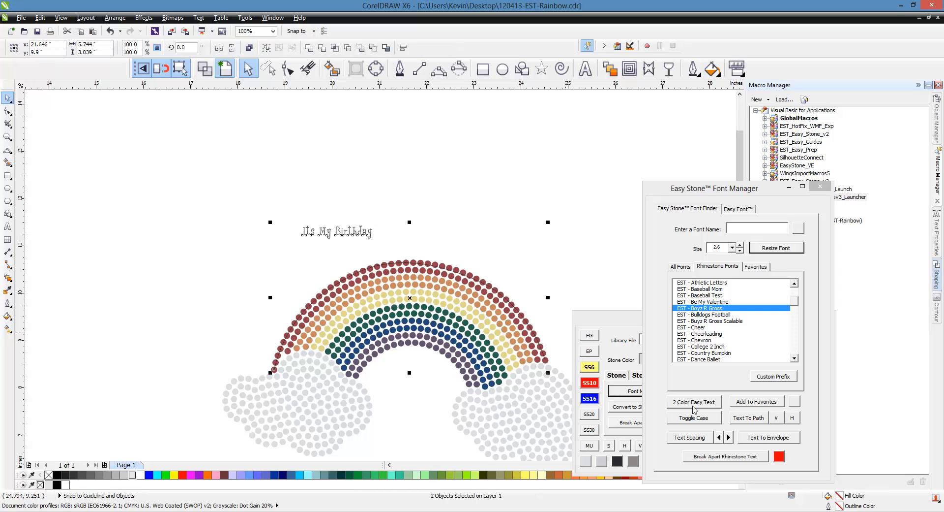
pyautogui.click(749, 418)
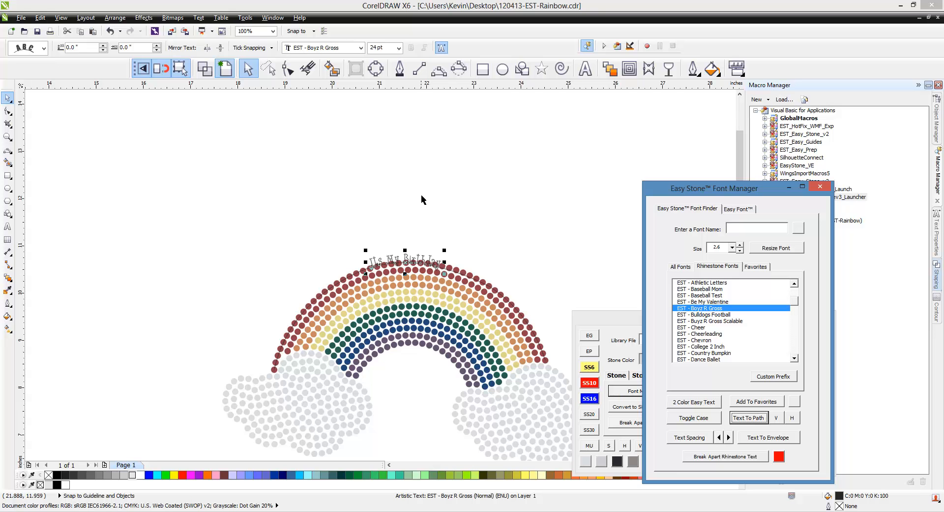
# Enlarge the text on the path to about 124 pt so that it spans the whole rainbow arch.
pyautogui.click(421, 234)
pyautogui.scroll(4, 421, 234)
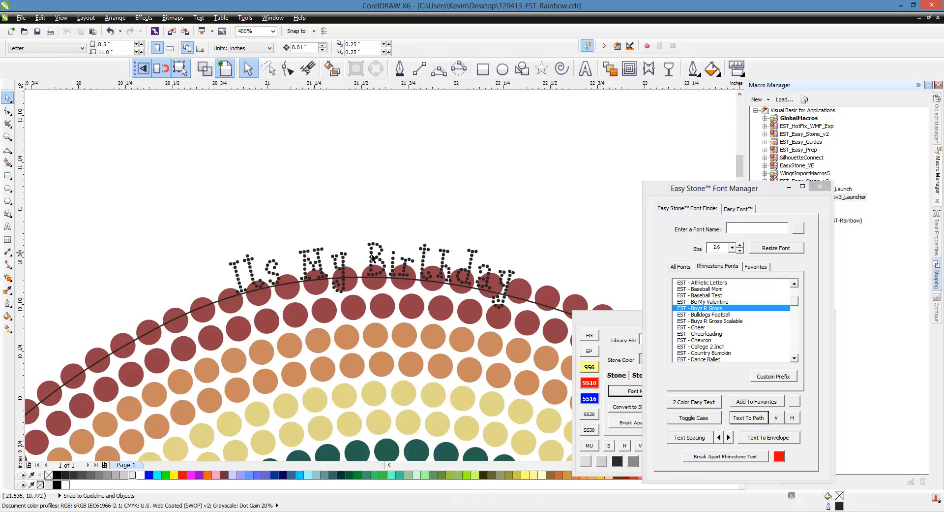
pyautogui.click(377, 255)
pyautogui.scroll(-2, 378, 254)
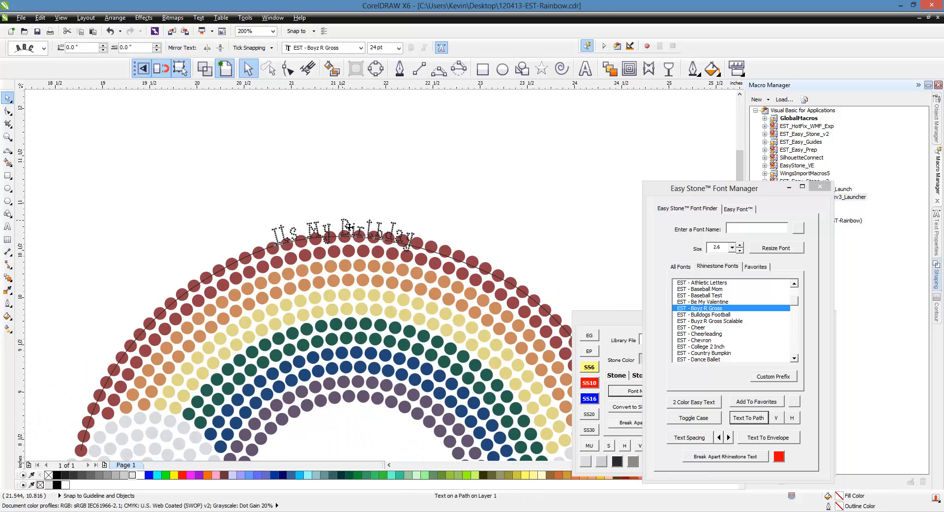
pyautogui.click(274, 228)
pyautogui.scroll(-2, 274, 228)
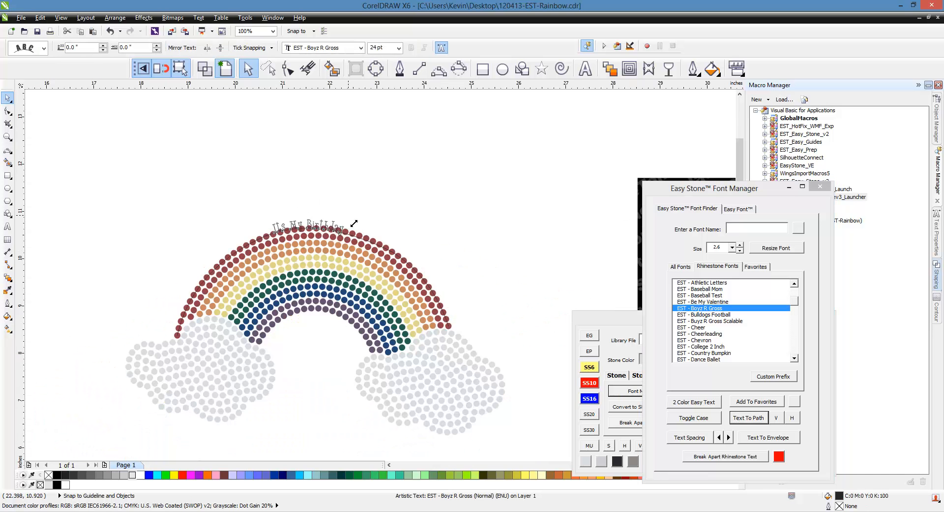
pyautogui.moveTo(352, 225); pyautogui.dragTo(504, 168)
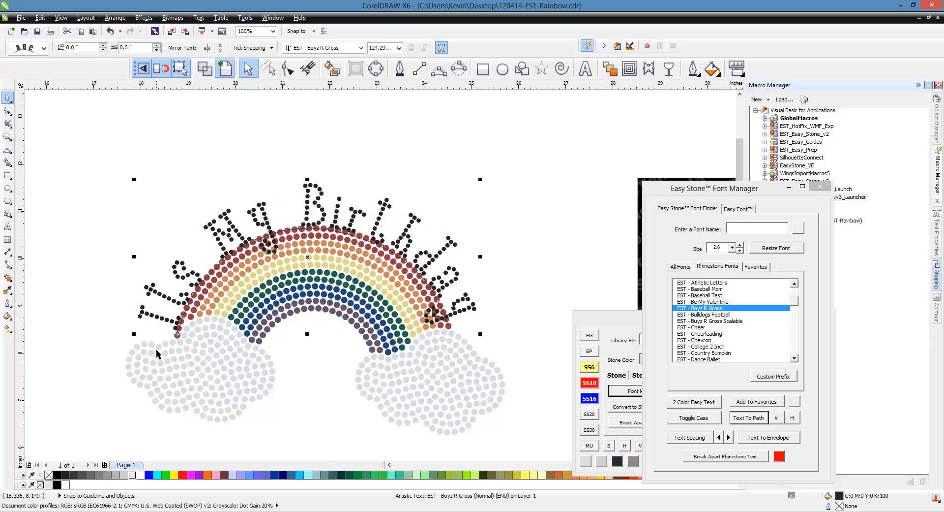
# Set the curved text about 0.625 in outward from the arch path and about 0.839 in along it, centring it over the rainbow.
pyautogui.scroll(1, 155, 349)
pyautogui.scroll(-1, 156, 349)
pyautogui.scroll(2, 168, 342)
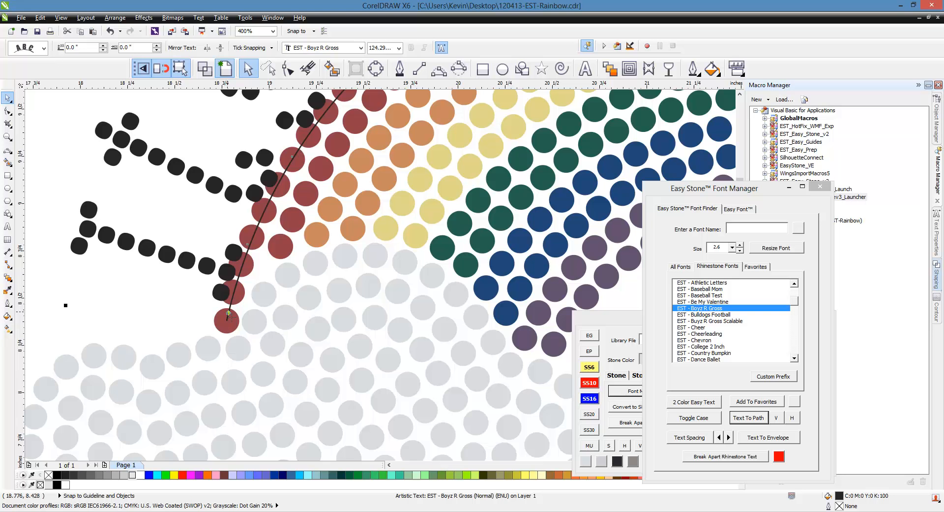
pyautogui.moveTo(228, 314); pyautogui.dragTo(164, 242)
pyautogui.scroll(-2, 195, 297)
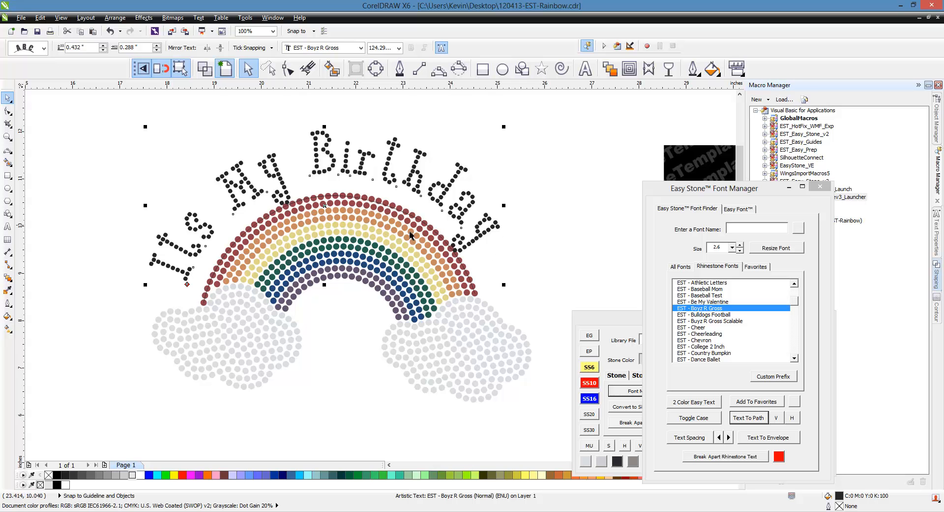
pyautogui.moveTo(187, 284); pyautogui.dragTo(192, 264)
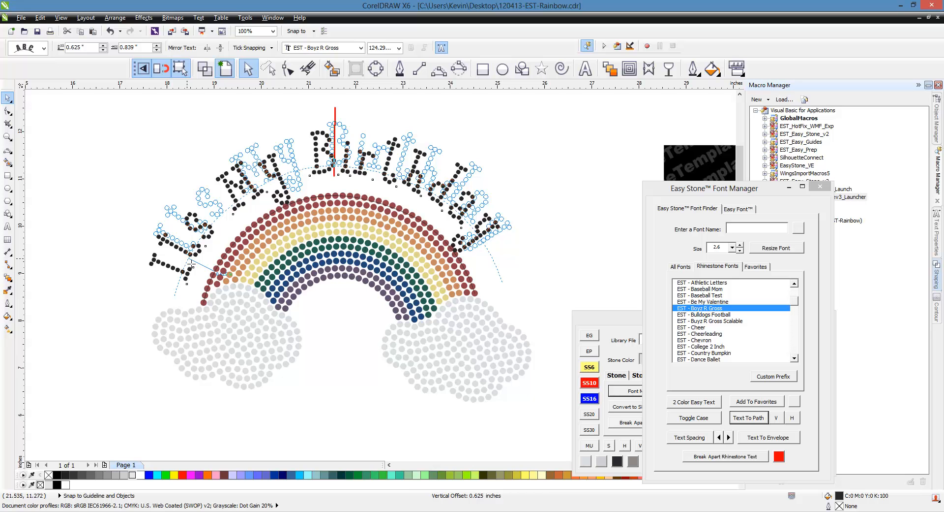
pyautogui.moveTo(192, 264); pyautogui.dragTo(193, 266)
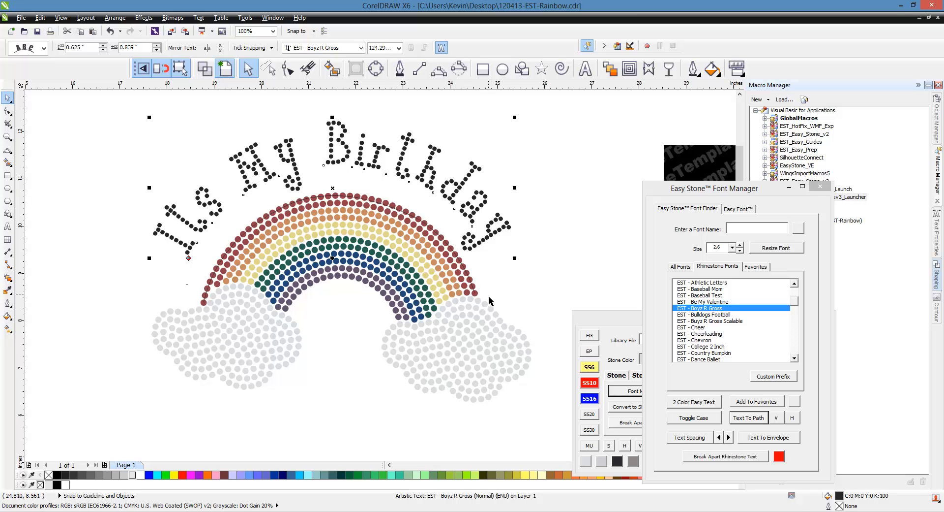
# Shift the curved birthday text to about 1.009 in along the path and resize its font stones to 2.6 mm.
pyautogui.moveTo(189, 258)
pyautogui.mouseDown()
pyautogui.moveTo(204, 242)
pyautogui.moveTo(200, 249)
pyautogui.mouseUp()
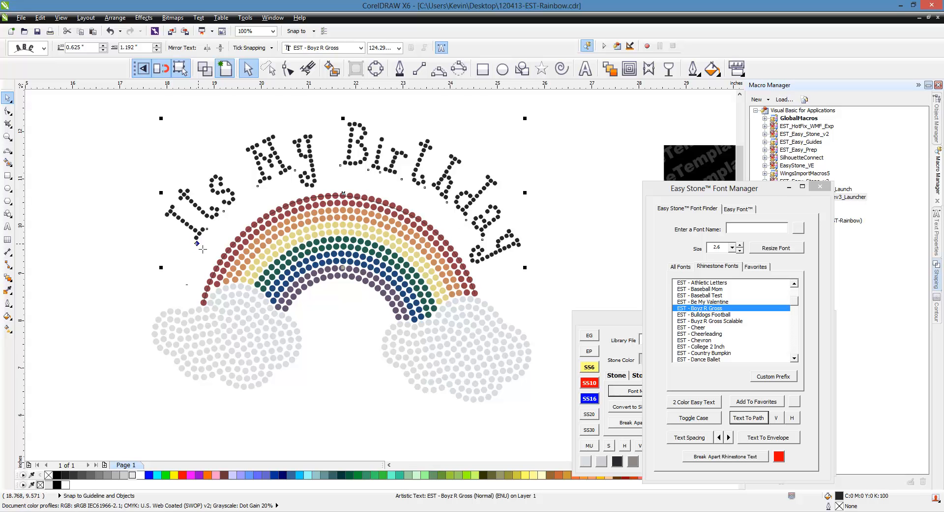
pyautogui.moveTo(197, 243); pyautogui.dragTo(192, 256)
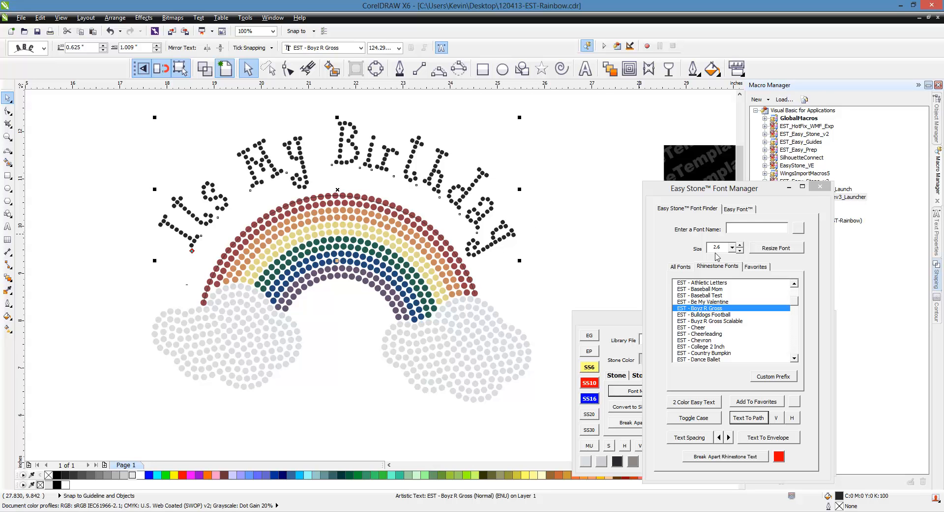
pyautogui.click(782, 250)
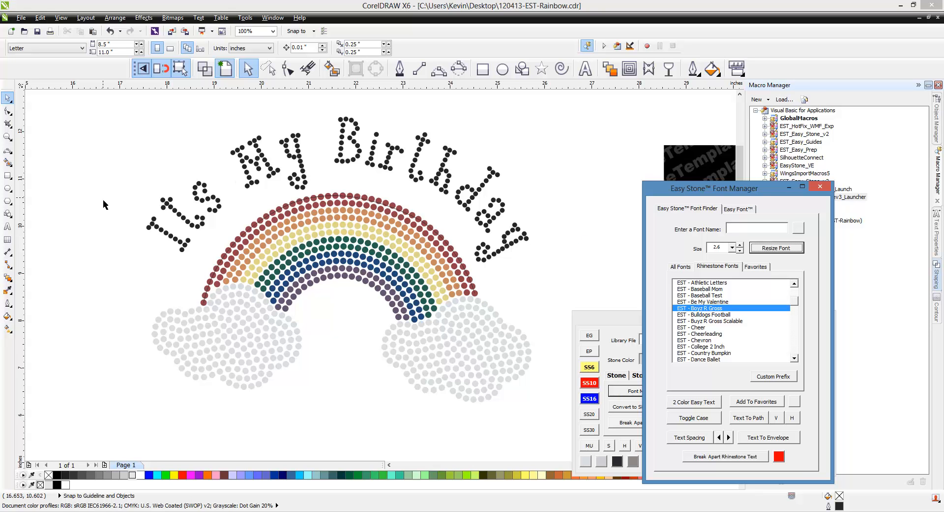
# Select all the birthday lettering stones with a freehand outline and colour them Crystal.
pyautogui.click(269, 69)
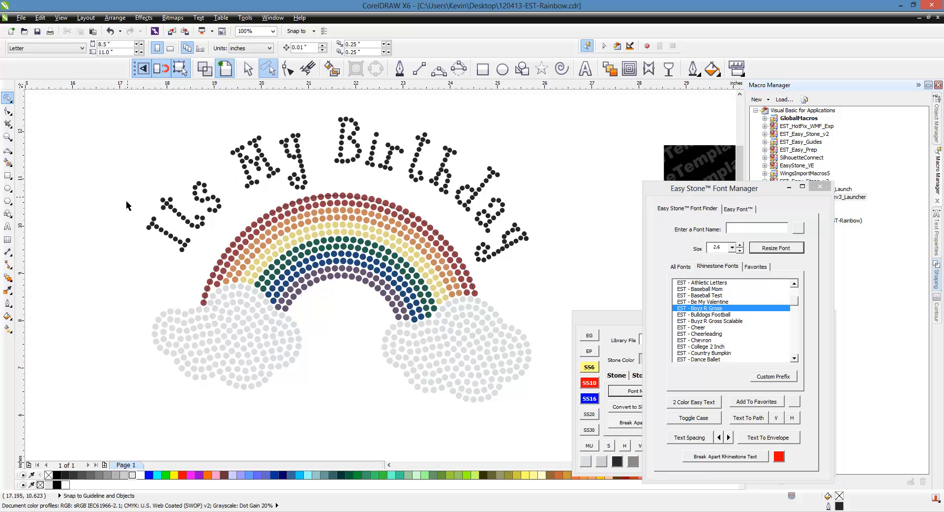
pyautogui.moveTo(124, 200)
pyautogui.mouseDown()
pyautogui.moveTo(181, 137)
pyautogui.moveTo(234, 118)
pyautogui.moveTo(390, 106)
pyautogui.moveTo(494, 159)
pyautogui.moveTo(527, 207)
pyautogui.moveTo(534, 283)
pyautogui.moveTo(494, 290)
pyautogui.moveTo(425, 204)
pyautogui.moveTo(347, 188)
pyautogui.moveTo(226, 225)
pyautogui.moveTo(184, 275)
pyautogui.moveTo(128, 276)
pyautogui.mouseUp()
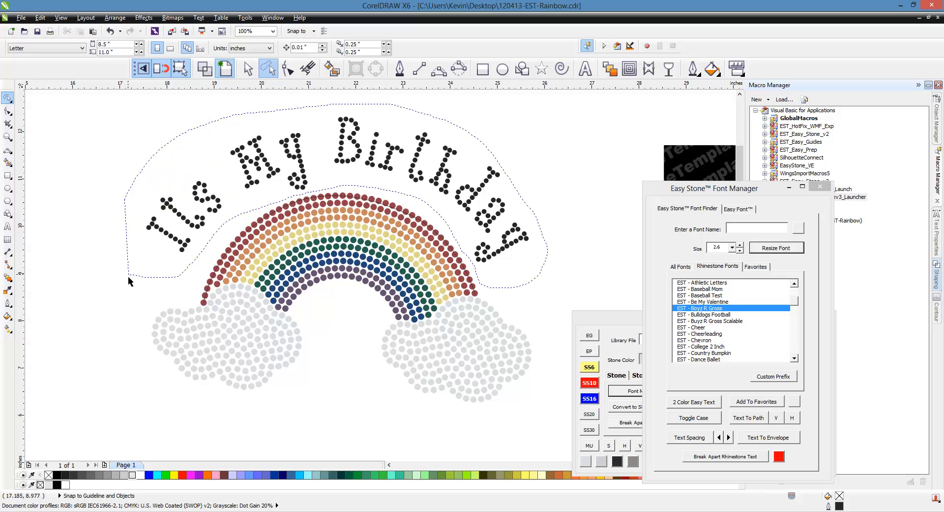
pyautogui.moveTo(128, 276); pyautogui.dragTo(128, 276)
pyautogui.click(602, 326)
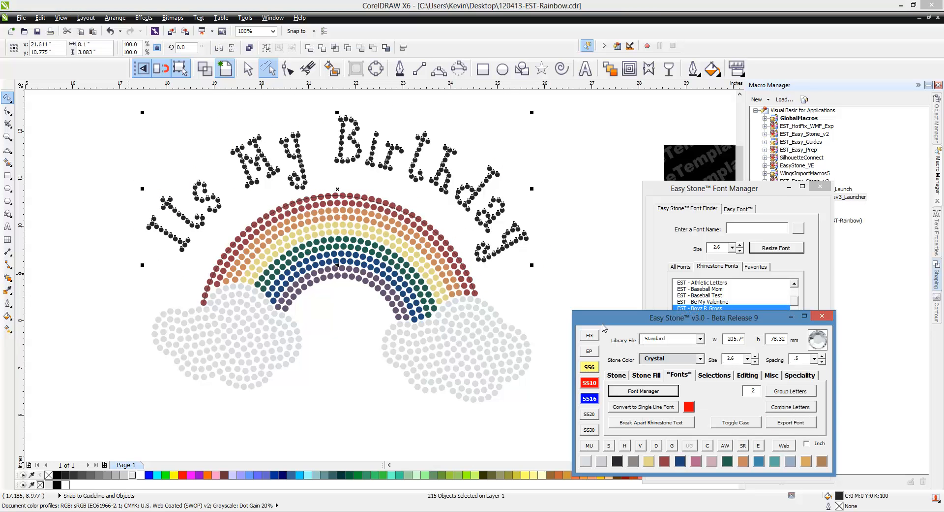
pyautogui.click(589, 460)
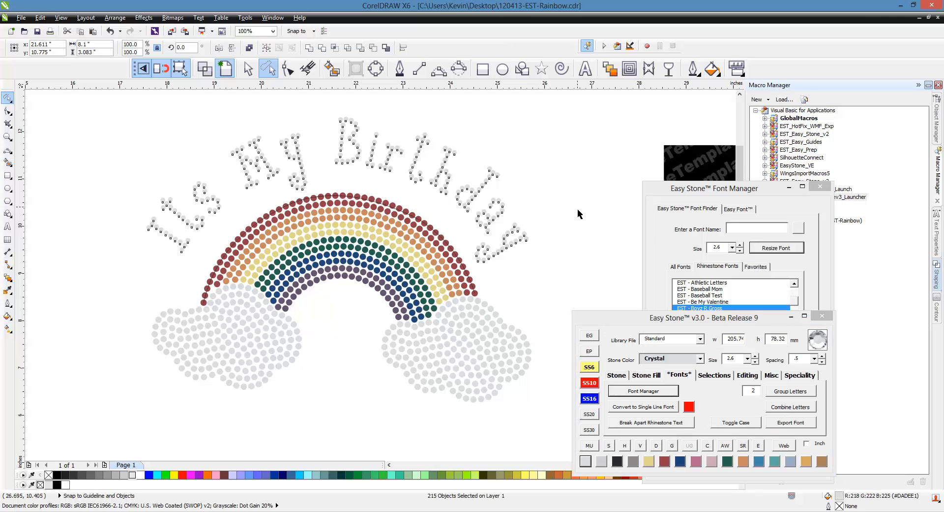
# Delete the guide curve that the birthday text was fitted to along the rainbow arch.
pyautogui.scroll(-2, 334, 252)
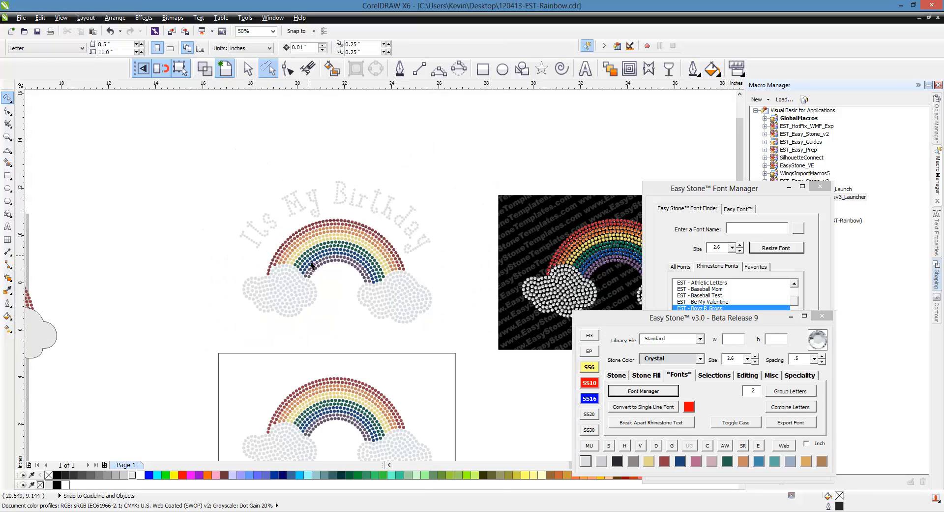
pyautogui.click(338, 273)
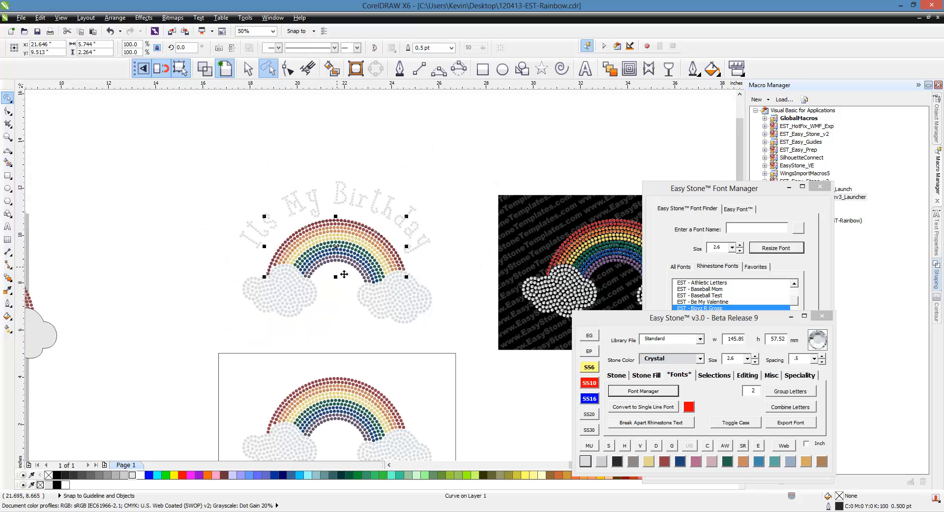
pyautogui.press('Delete')
pyautogui.moveTo(176, 161)
pyautogui.mouseDown()
pyautogui.moveTo(433, 330)
pyautogui.moveTo(384, 322)
pyautogui.mouseUp()
pyautogui.press('space')
# Add an apostrophe made of crystal stones between the "t" and "s" of "Its".
pyautogui.scroll(4, 265, 227)
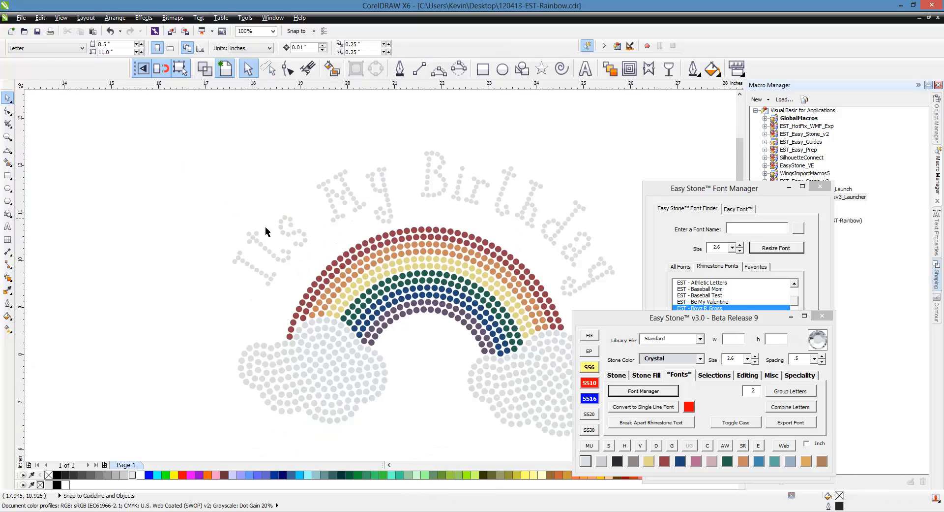
pyautogui.scroll(2, 278, 225)
pyautogui.moveTo(299, 208); pyautogui.dragTo(243, 210)
pyautogui.scroll(-4, 243, 210)
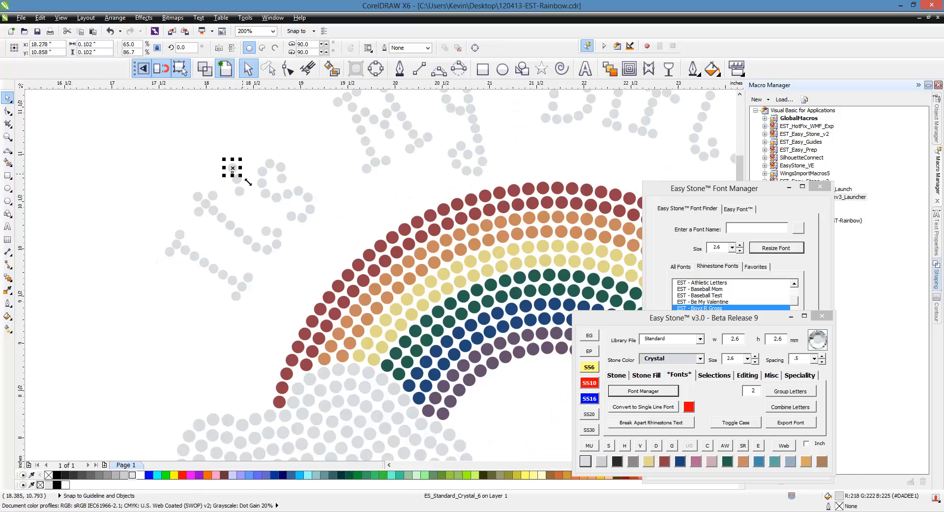
pyautogui.click(221, 191)
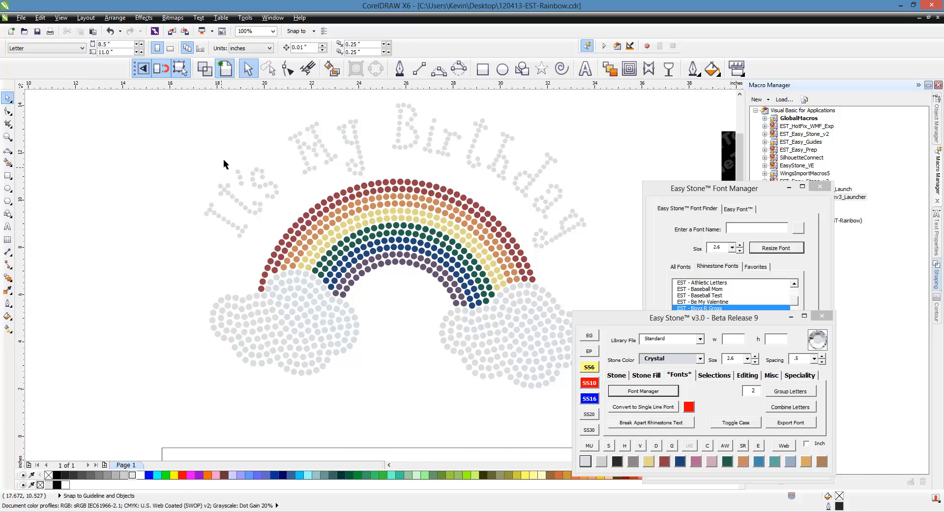
# Select the whole rainbow design with its lettering and generate its AW rhinestone artwork on a black background.
pyautogui.scroll(-1, 223, 158)
pyautogui.moveTo(152, 130); pyautogui.dragTo(431, 304)
pyautogui.click(725, 446)
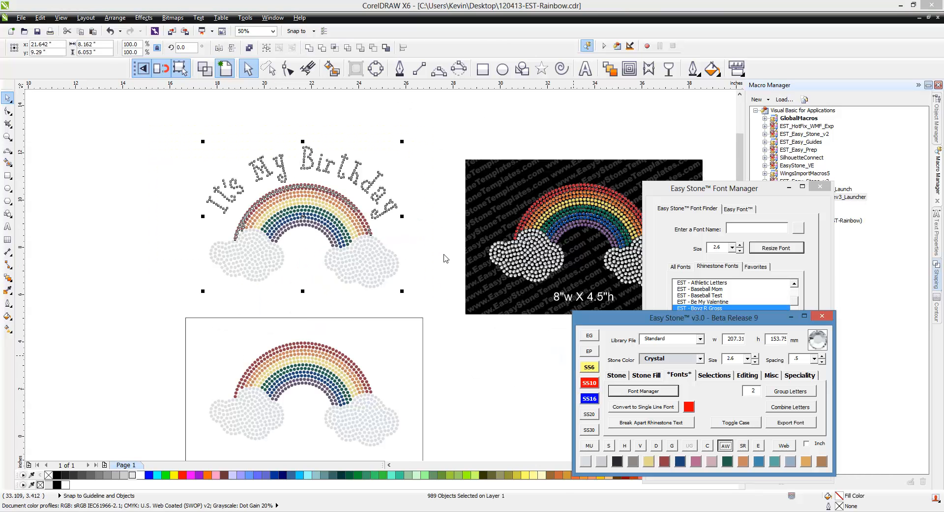
pyautogui.click(445, 202)
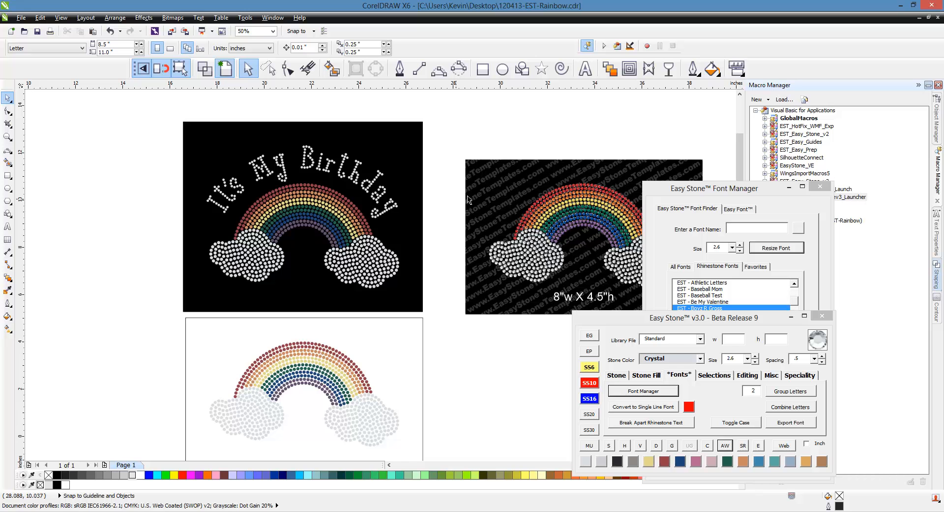
pyautogui.click(733, 191)
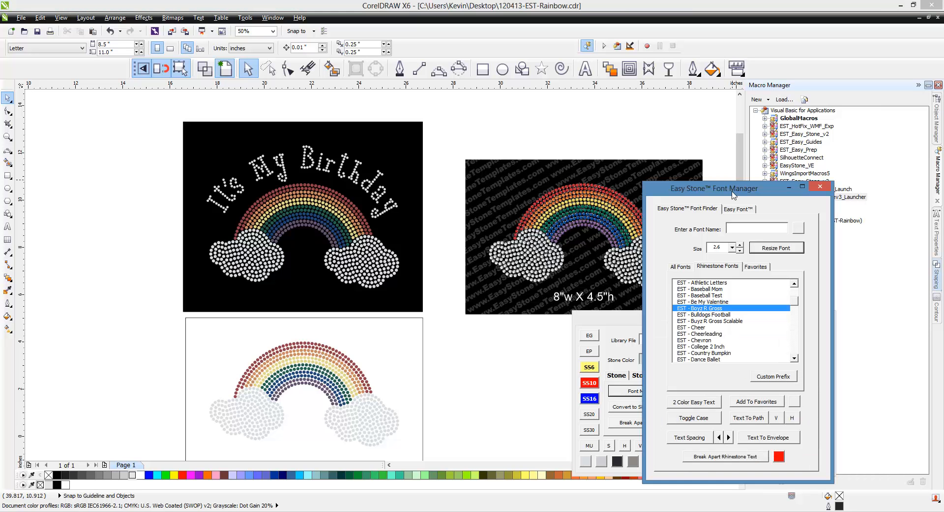